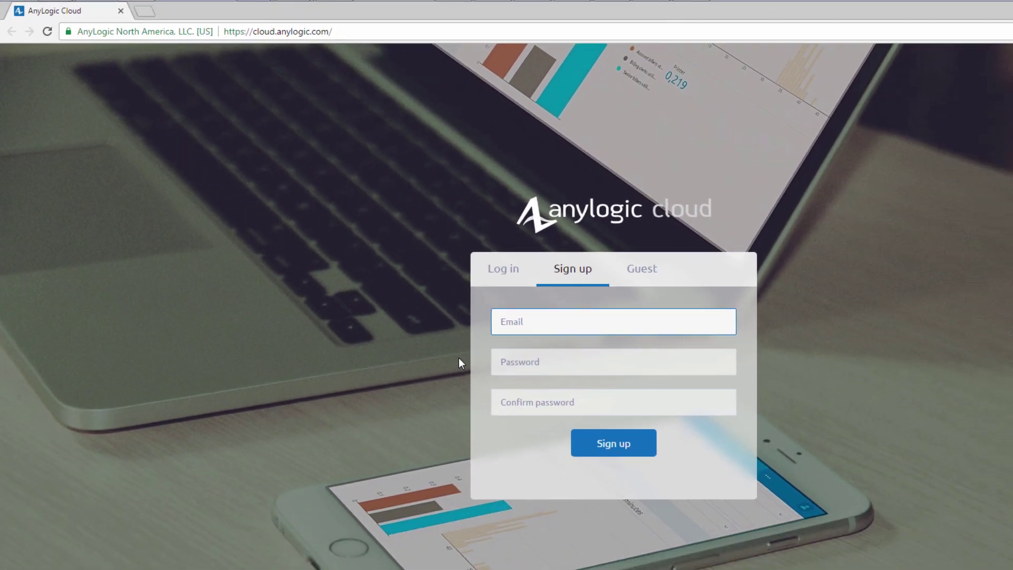
pyautogui.press('Tab')
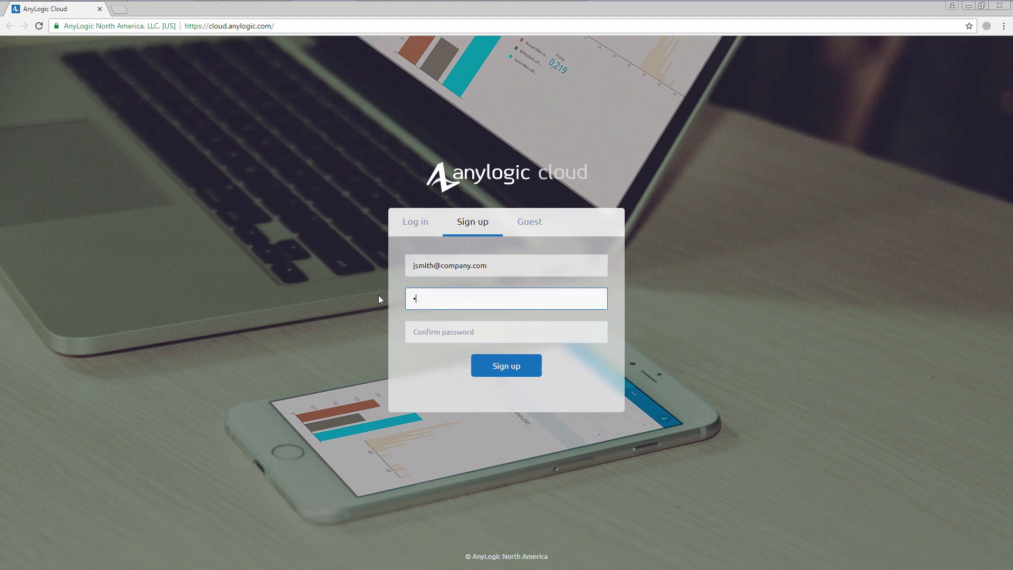
pyautogui.press('Tab')
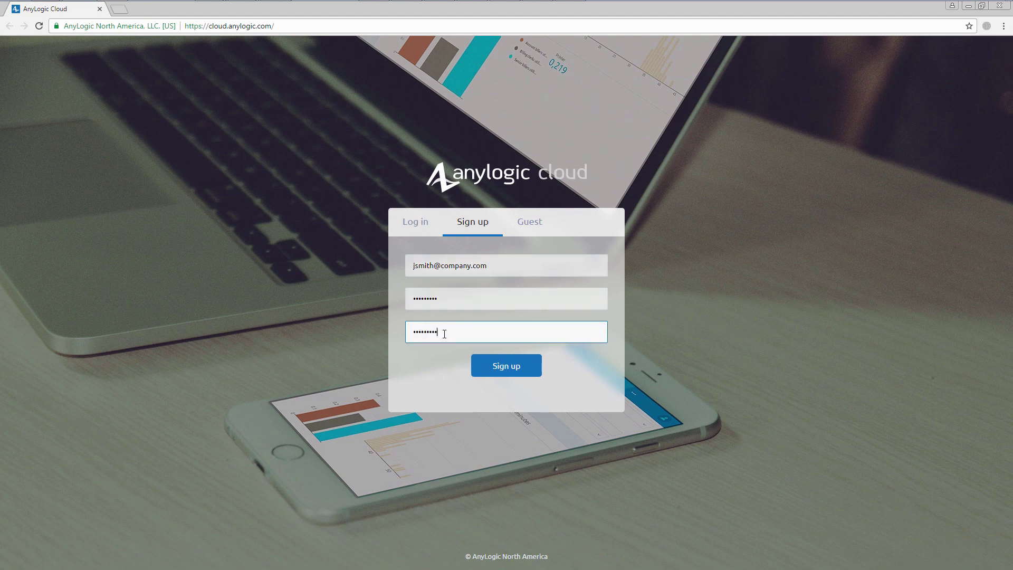
pyautogui.click(504, 372)
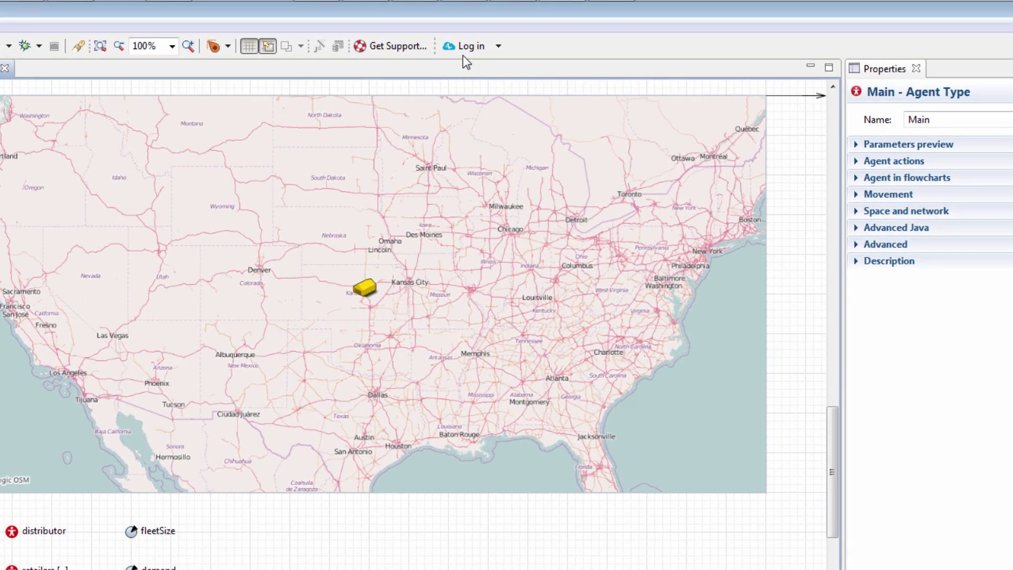
pyautogui.click(465, 48)
pyautogui.press('Tab')
pyautogui.write('***********')
pyautogui.click(601, 480)
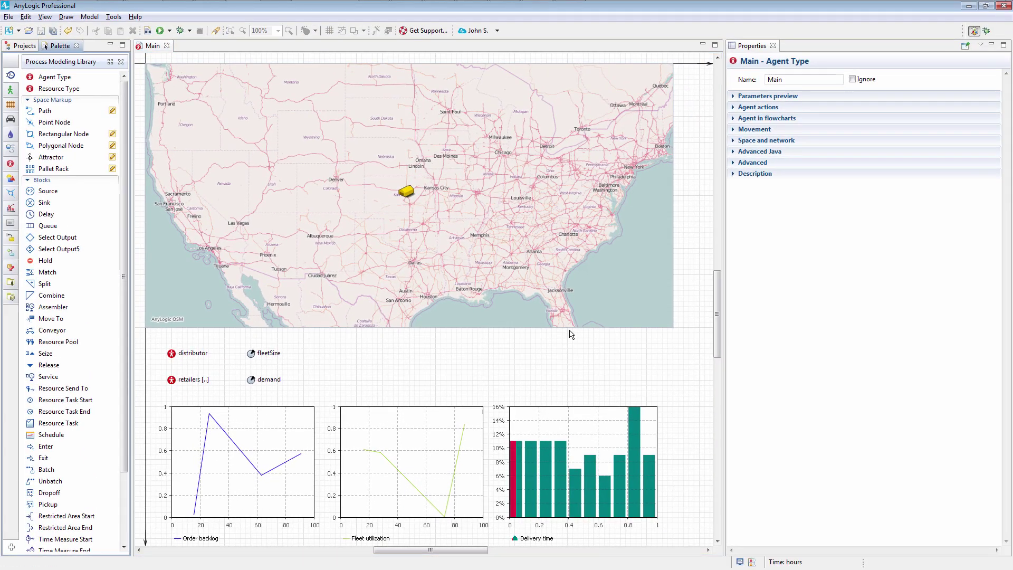
# Open Run Configuration: Main and add demand and fleetSize as inputs.
pyautogui.click(24, 46)
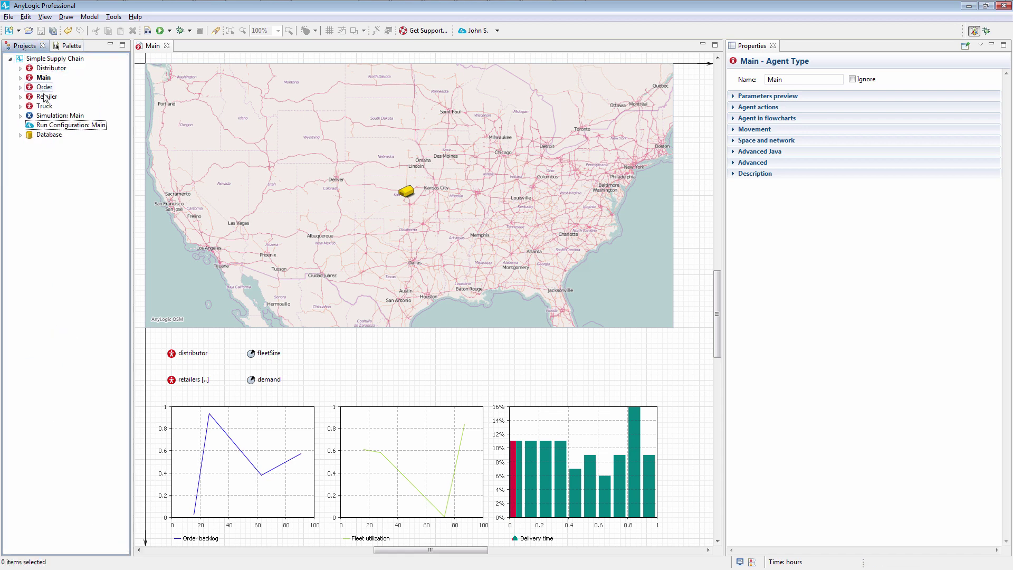
pyautogui.doubleClick(62, 125)
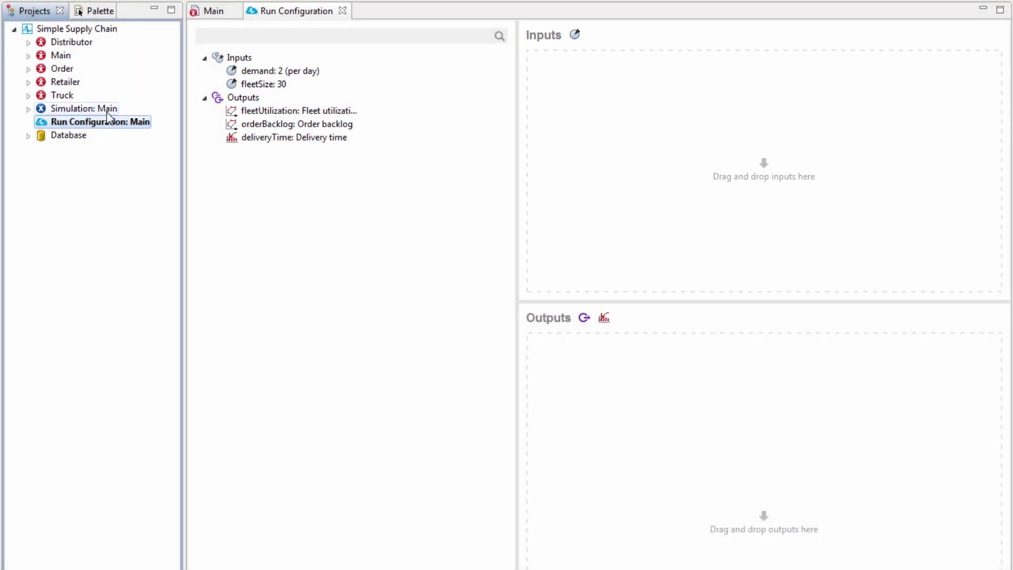
pyautogui.click(233, 70)
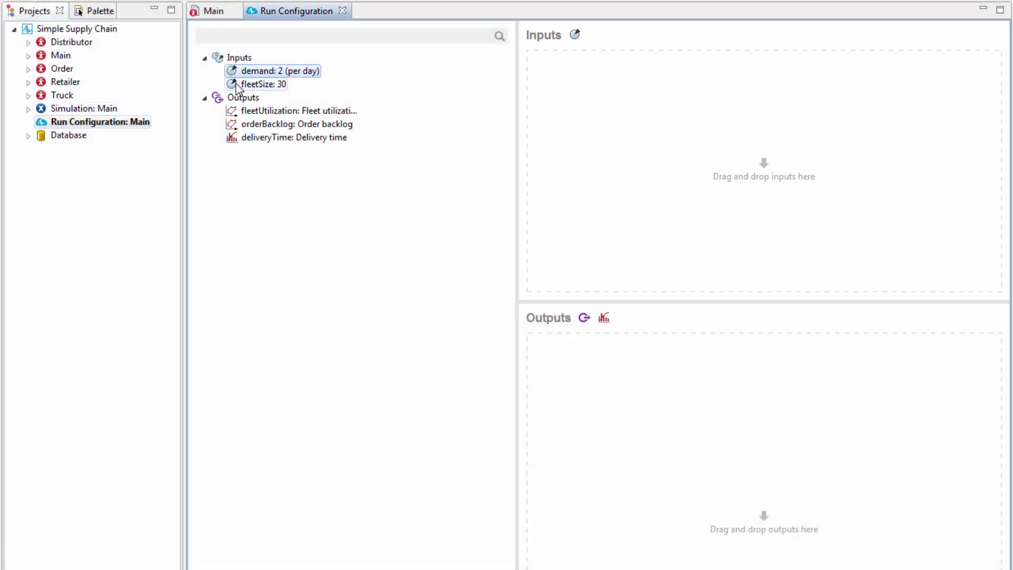
pyautogui.keyDown('ctrl'); pyautogui.click(236, 87); pyautogui.keyUp('ctrl')
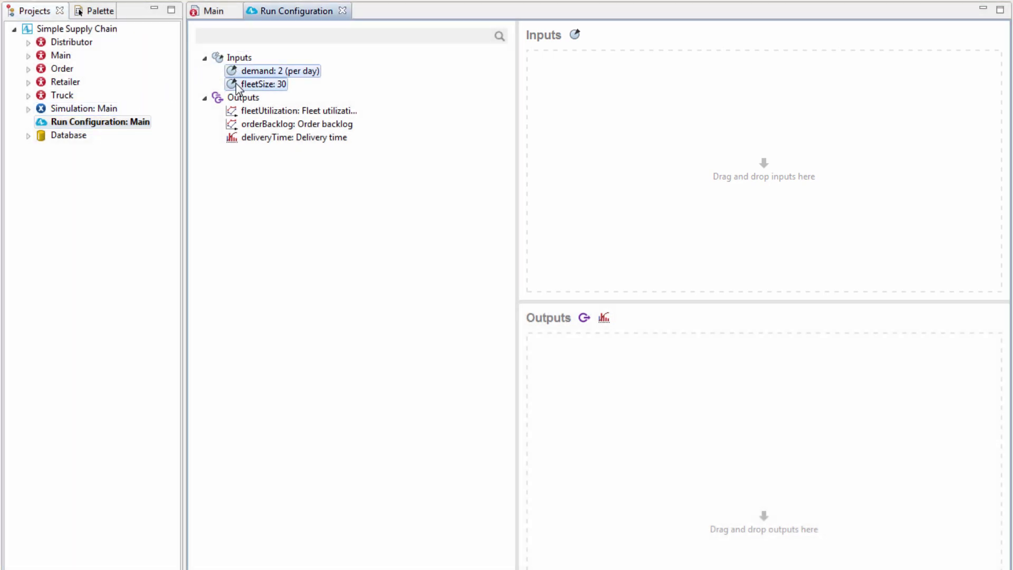
pyautogui.moveTo(236, 87); pyautogui.dragTo(563, 92)
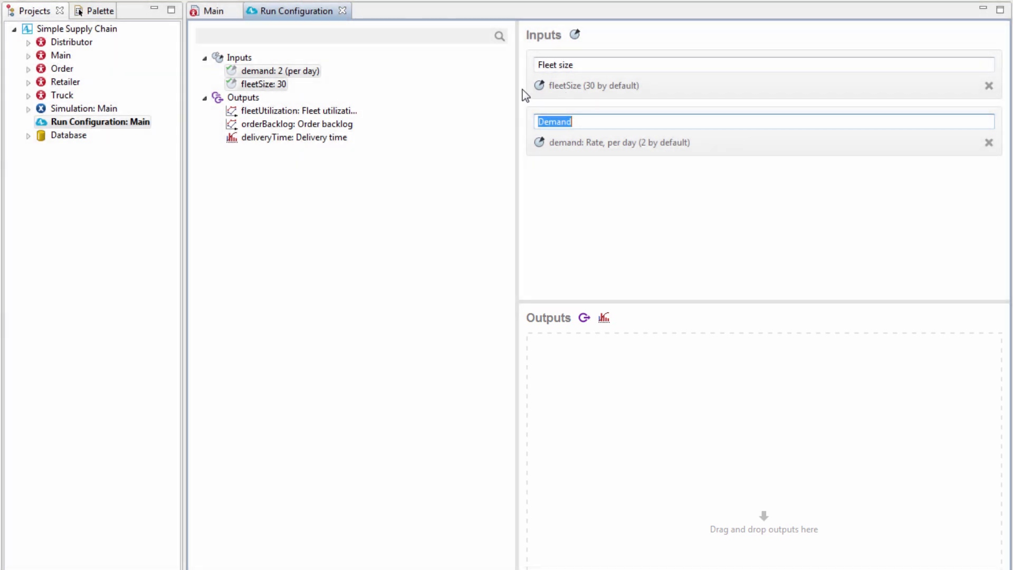
# Add the fleet utilization, order backlog and delivery time outputs to the run configuration.
pyautogui.click(327, 111)
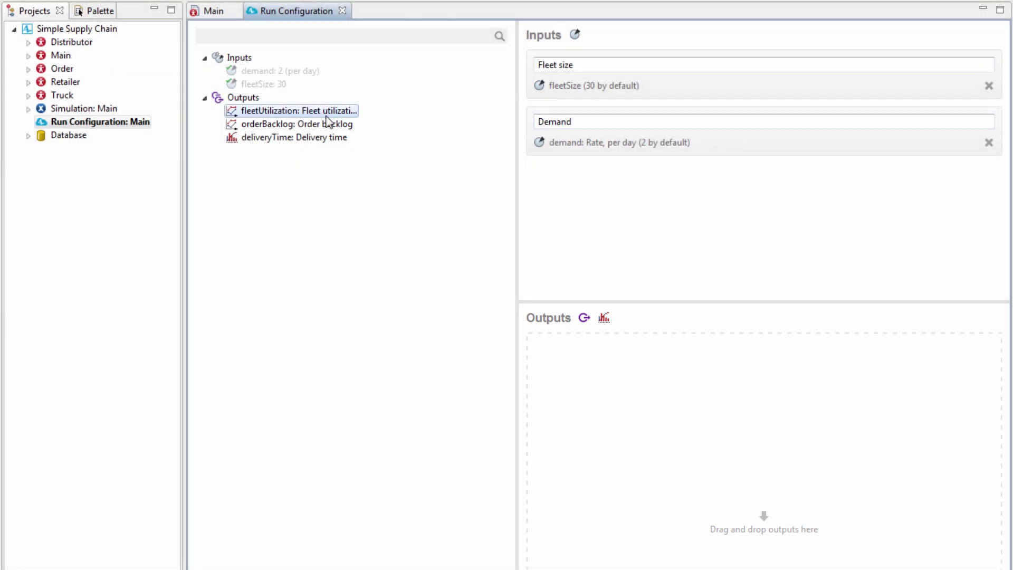
pyautogui.keyDown('ctrl'); pyautogui.click(325, 124); pyautogui.keyUp('ctrl')
pyautogui.moveTo(323, 139)
pyautogui.mouseDown()
pyautogui.moveTo(571, 361)
pyautogui.moveTo(643, 391)
pyautogui.mouseUp()
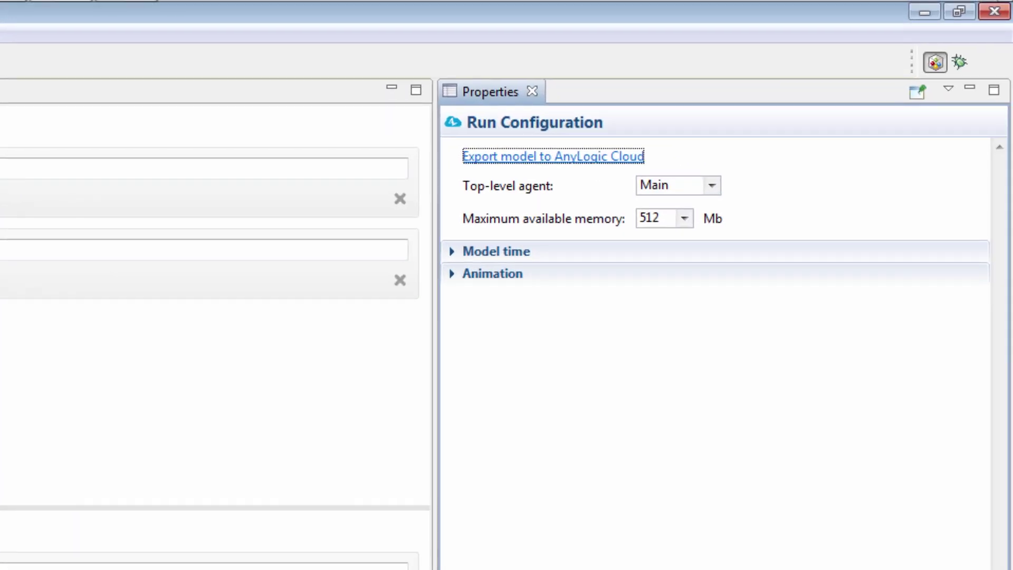
# Export the Simple Supply Chain model to AnyLogic Cloud as a new model.
pyautogui.click(535, 157)
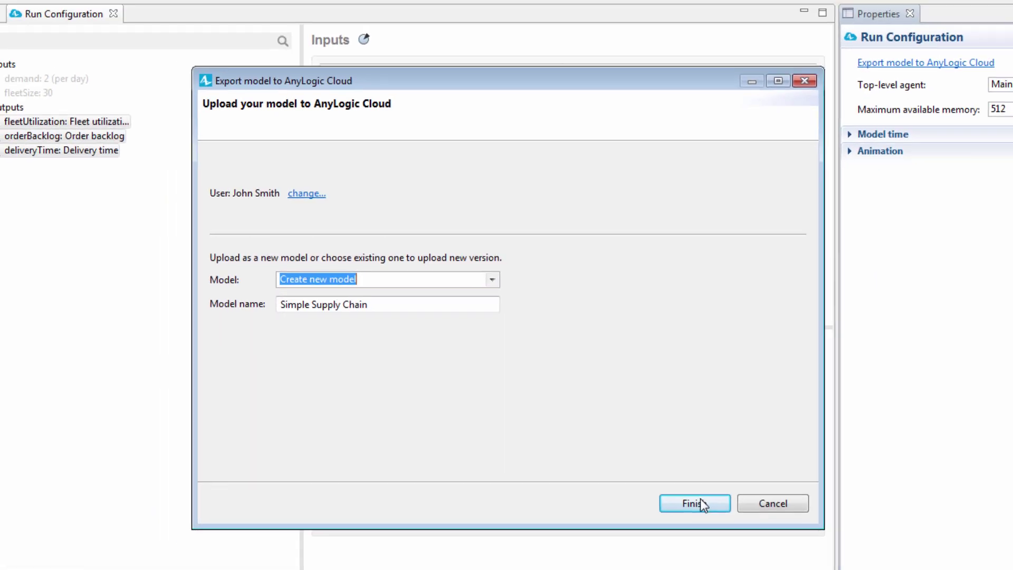
pyautogui.click(697, 502)
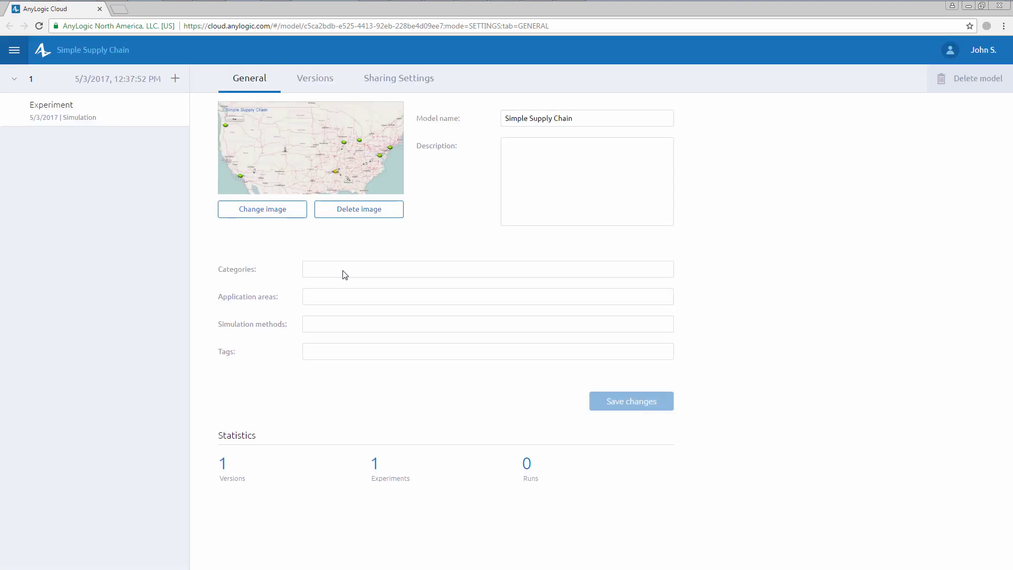
# Tag the model Supply Chains, Agent Based and Discrete Event, save, and open its experiment.
pyautogui.click(342, 271)
pyautogui.click(343, 334)
pyautogui.click(332, 326)
pyautogui.click(378, 342)
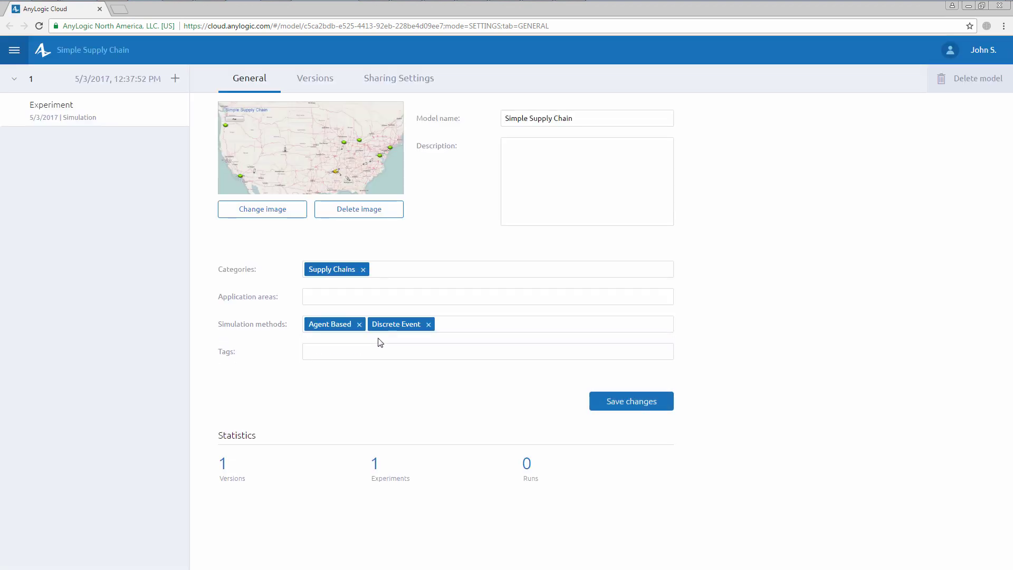
pyautogui.click(623, 410)
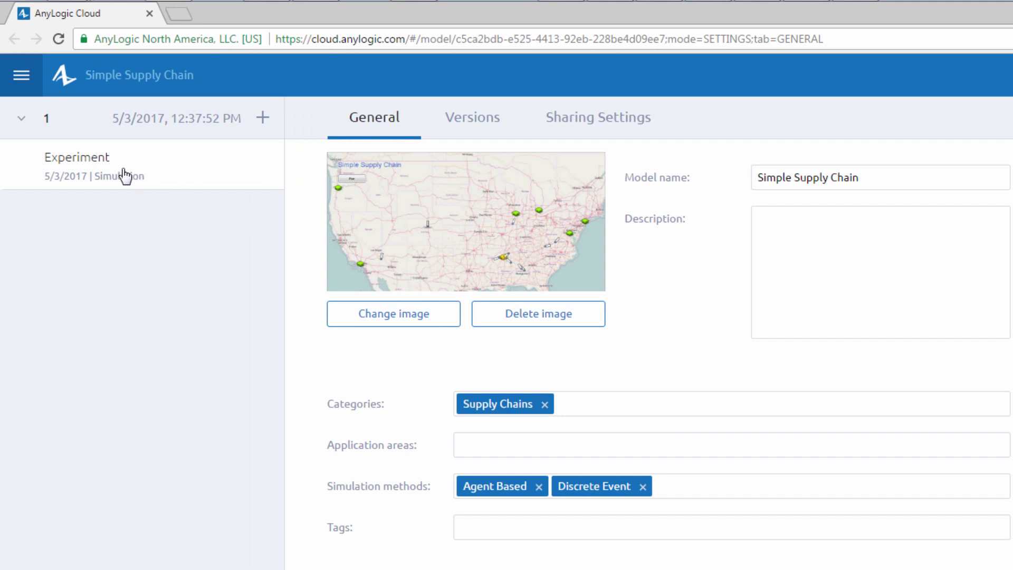
pyautogui.click(124, 174)
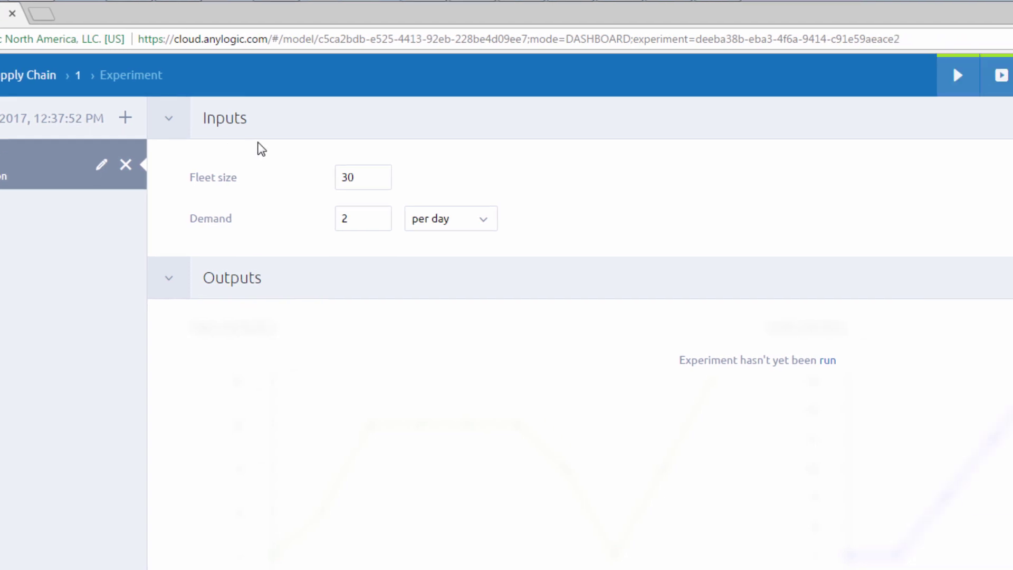
# Run the experiment with animation, scroll through the results, then close the animation.
pyautogui.click(641, 92)
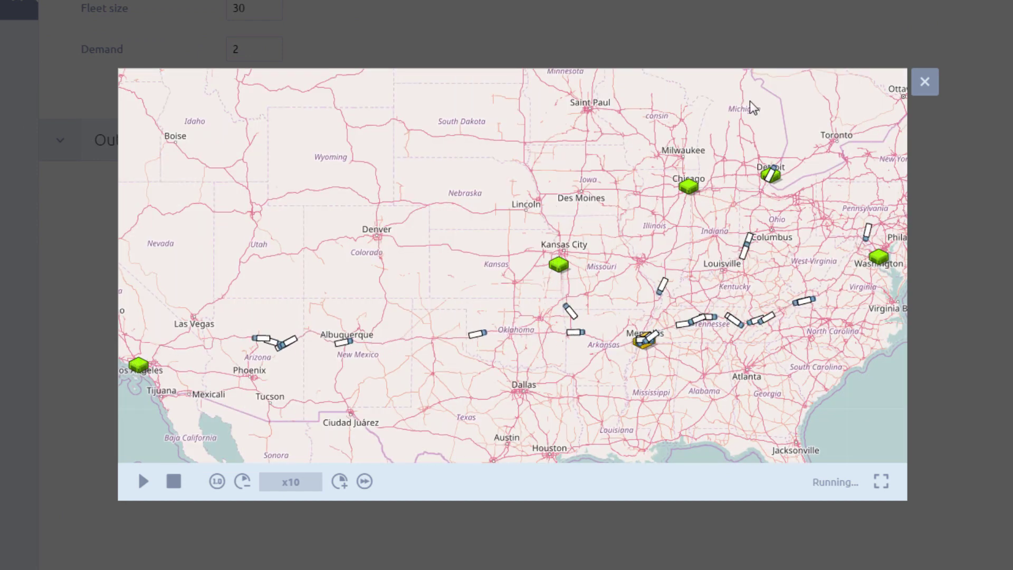
pyautogui.scroll(-1, 473, 429)
pyautogui.scroll(-5, 480, 416)
pyautogui.scroll(-2, 477, 147)
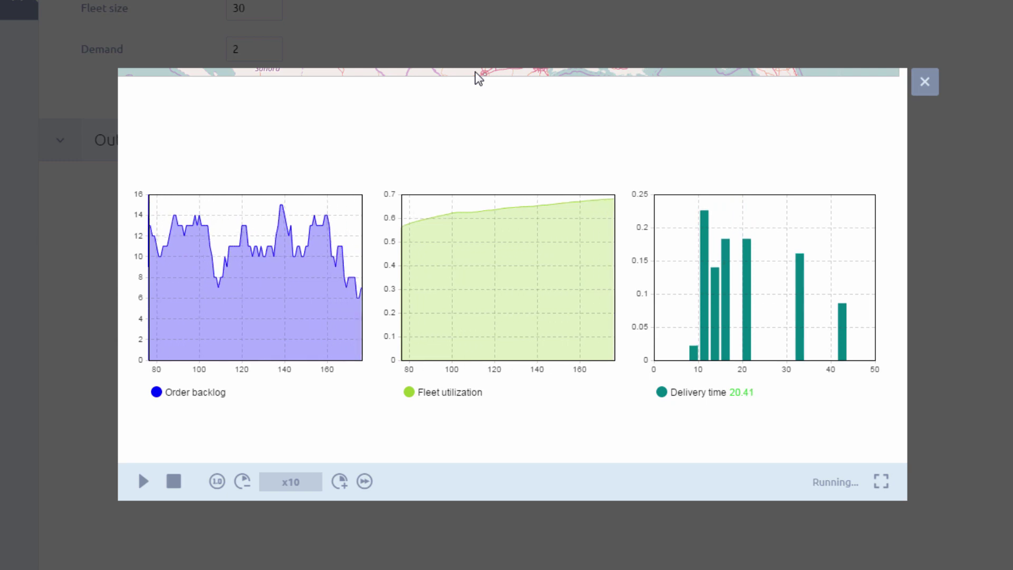
pyautogui.click(864, 121)
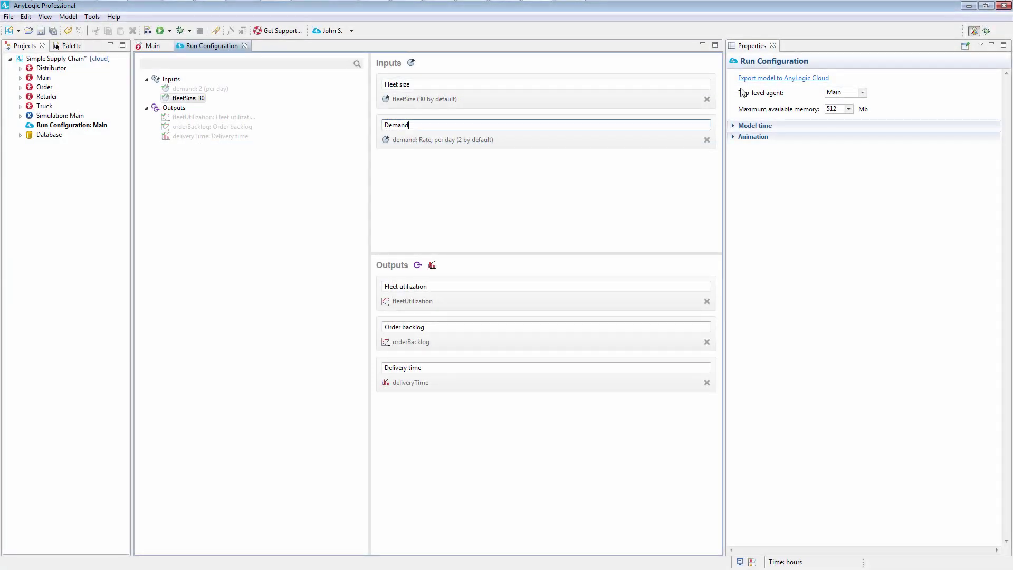
# Place a new output named deliveryTimeMean on the Main diagram next to fleetSize.
pyautogui.click(154, 48)
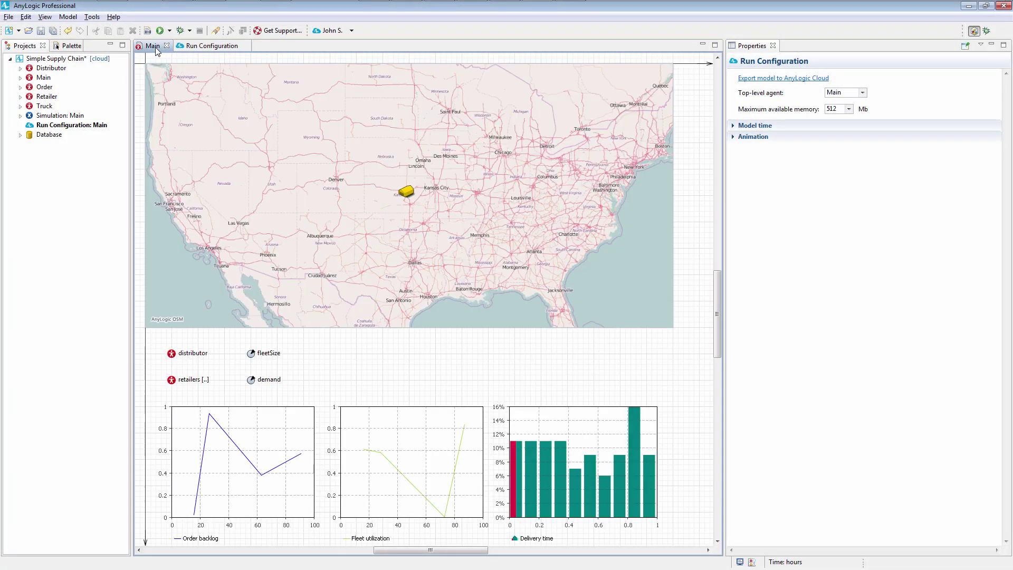
pyautogui.click(73, 47)
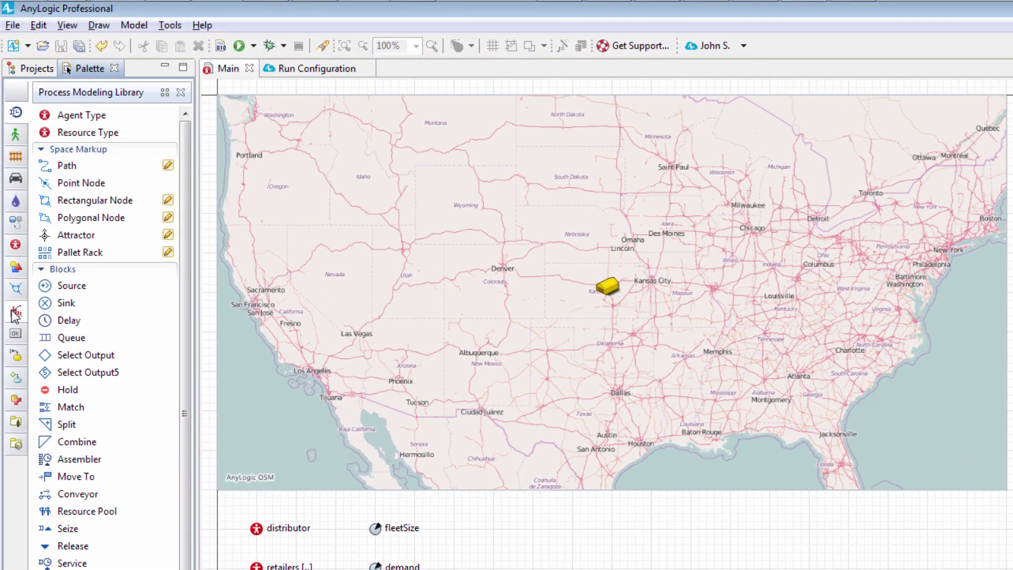
pyautogui.click(16, 311)
pyautogui.moveTo(51, 202)
pyautogui.mouseDown()
pyautogui.moveTo(230, 248)
pyautogui.moveTo(463, 391)
pyautogui.mouseUp()
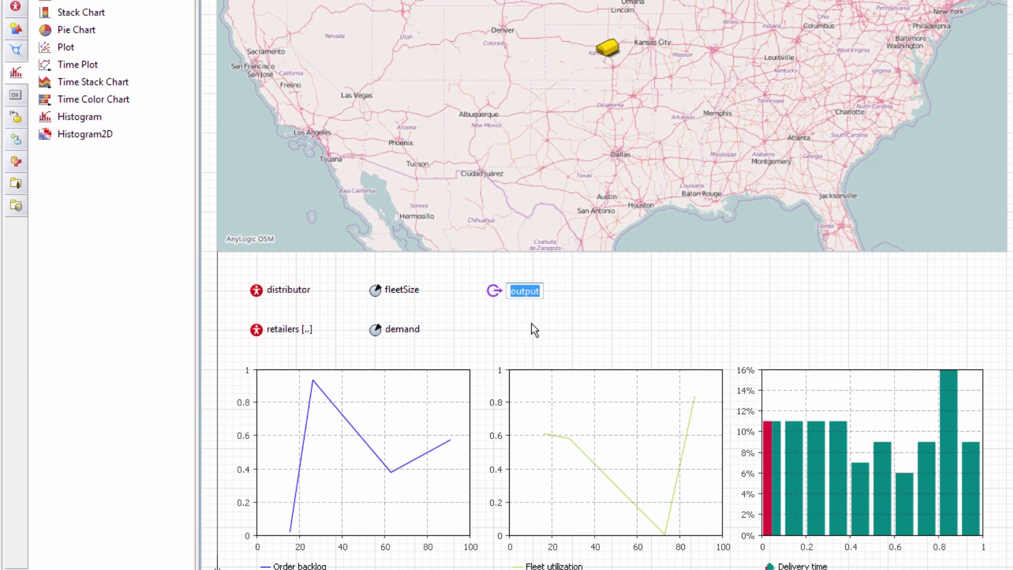
pyautogui.write('deliveryTimeMean')
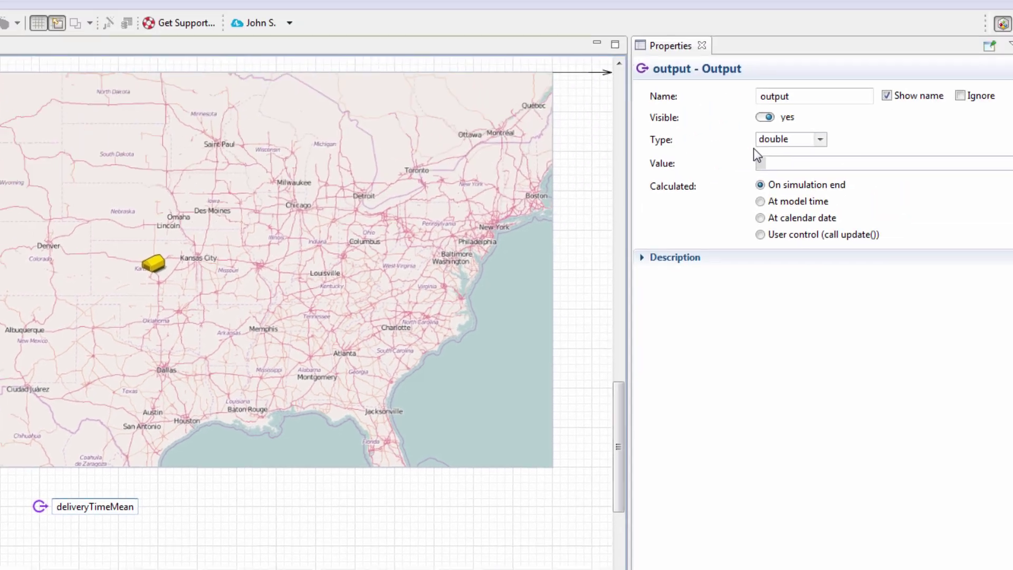
# Set the output's value to distributor.timeMeasureEnd.distribution.mean() using code completion.
pyautogui.click(728, 185)
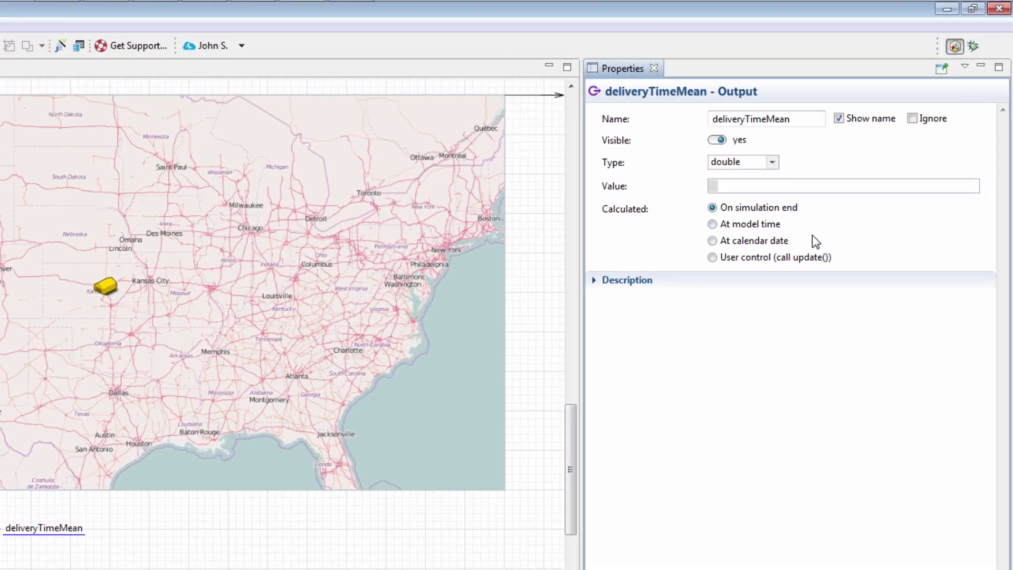
pyautogui.write('distri')
pyautogui.hotkey('ctrl', 'space')
pyautogui.press('Return')
pyautogui.write('.time')
pyautogui.hotkey('ctrl', 'space')
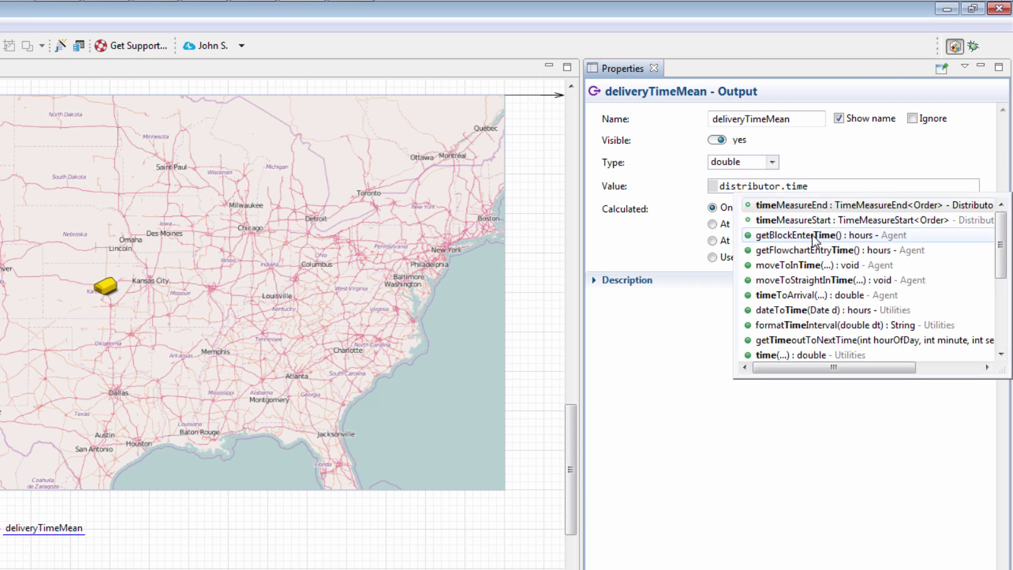
pyautogui.press('Return')
pyautogui.write('.dist')
pyautogui.hotkey('ctrl', 'space')
pyautogui.press('Return')
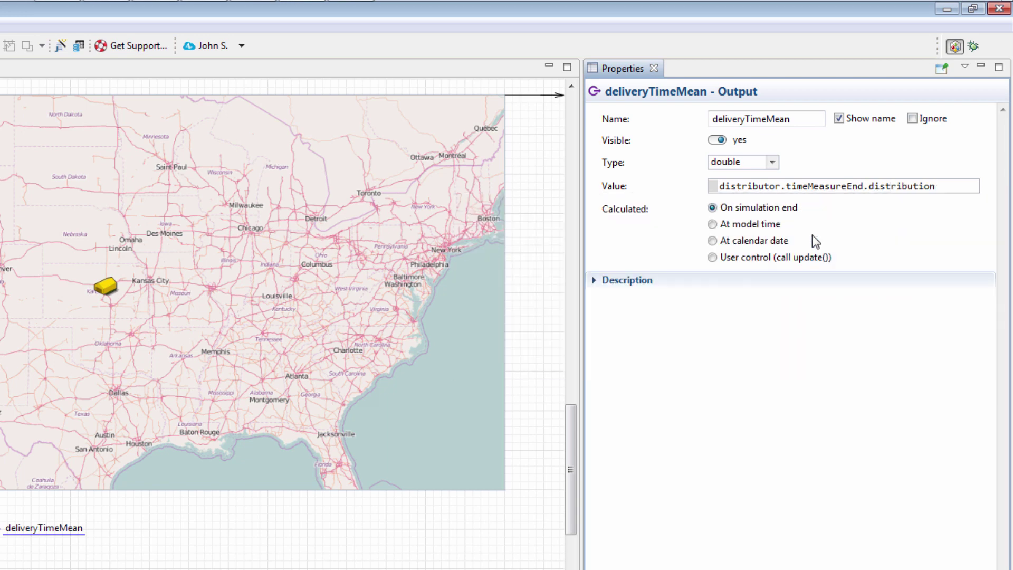
pyautogui.write('.me')
pyautogui.hotkey('ctrl', 'space')
pyautogui.press('Return')
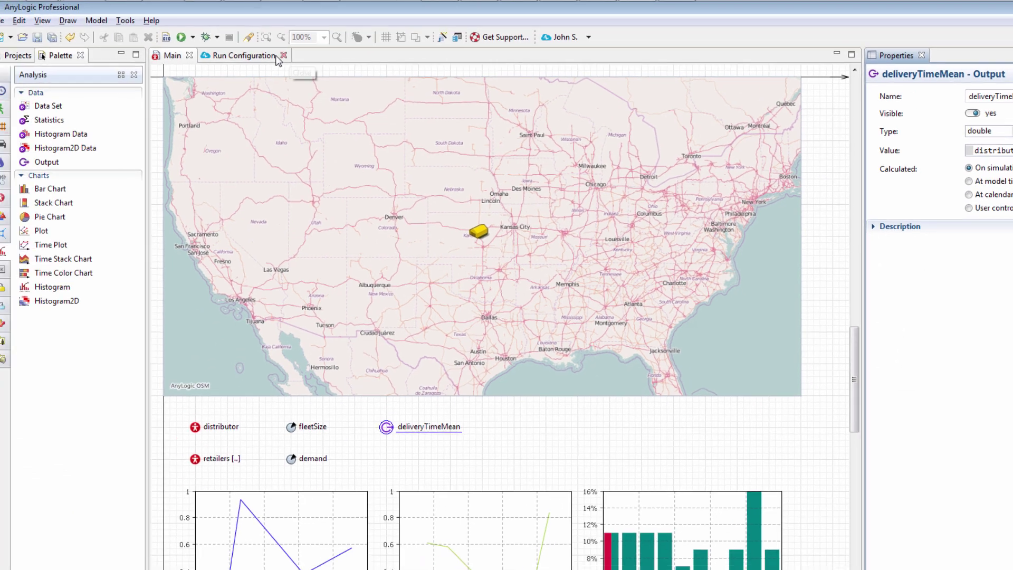
# Add deliveryTimeMean to the run configuration outputs and re-upload the model as Simple Supply Chain.
pyautogui.click(271, 55)
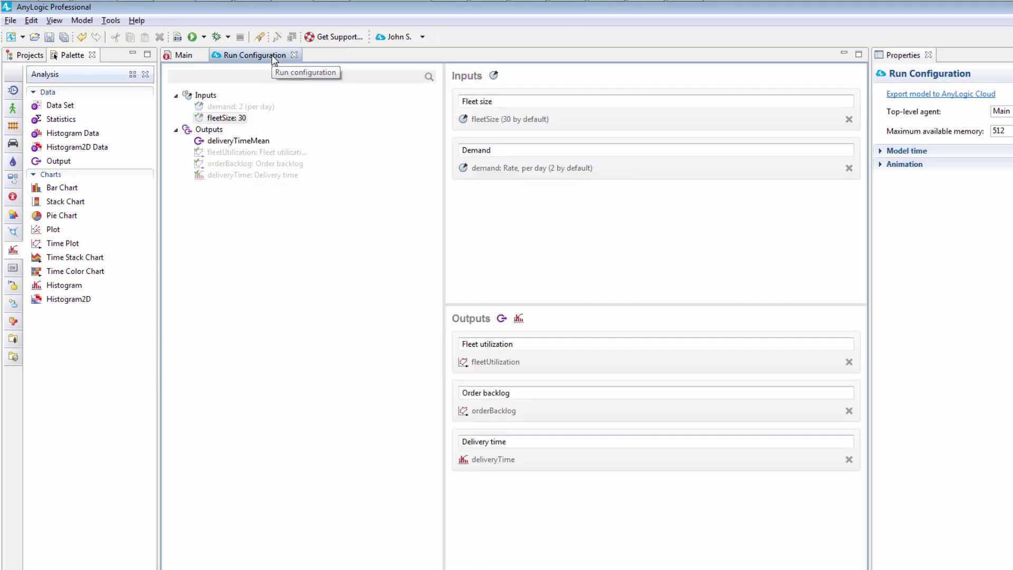
pyautogui.moveTo(224, 145); pyautogui.dragTo(495, 515)
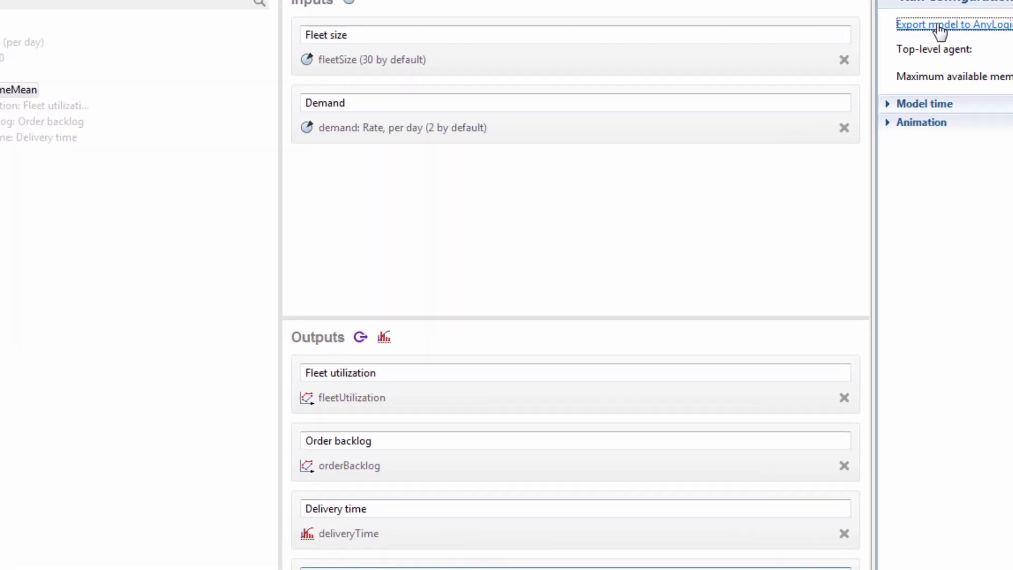
pyautogui.click(831, 95)
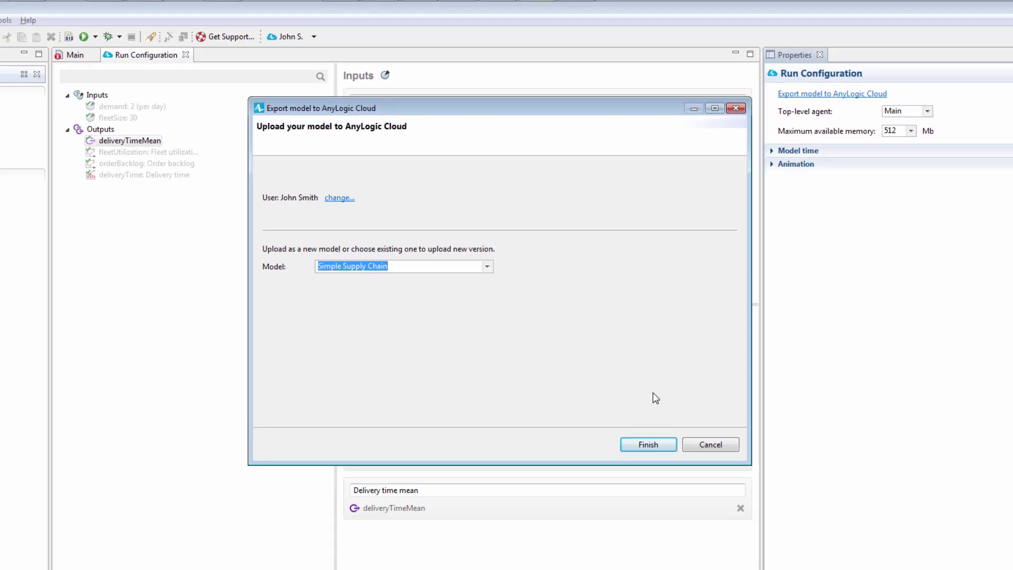
pyautogui.click(649, 445)
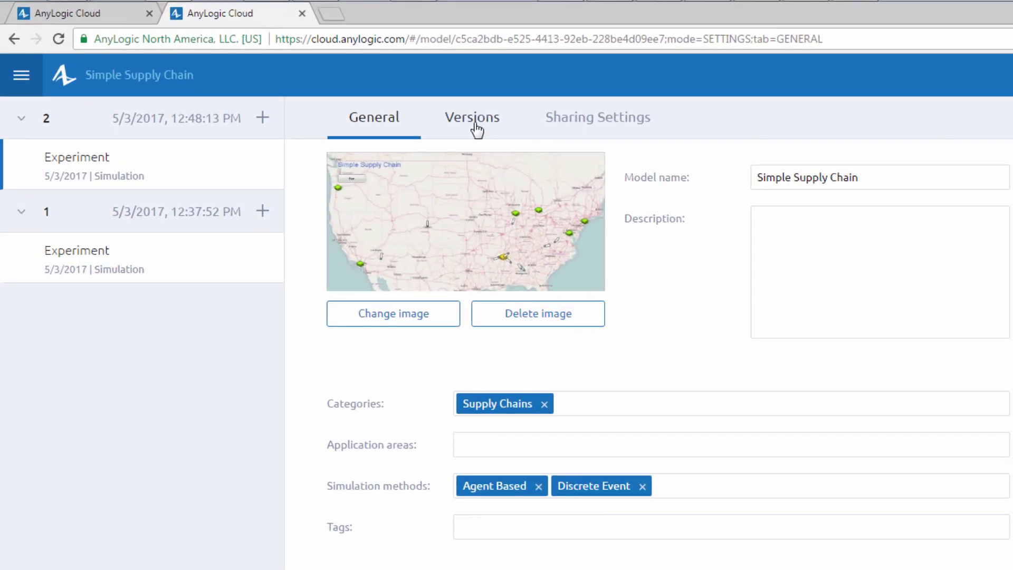
# Show the model's Versions tab listing versions 1 and 2.
pyautogui.click(476, 129)
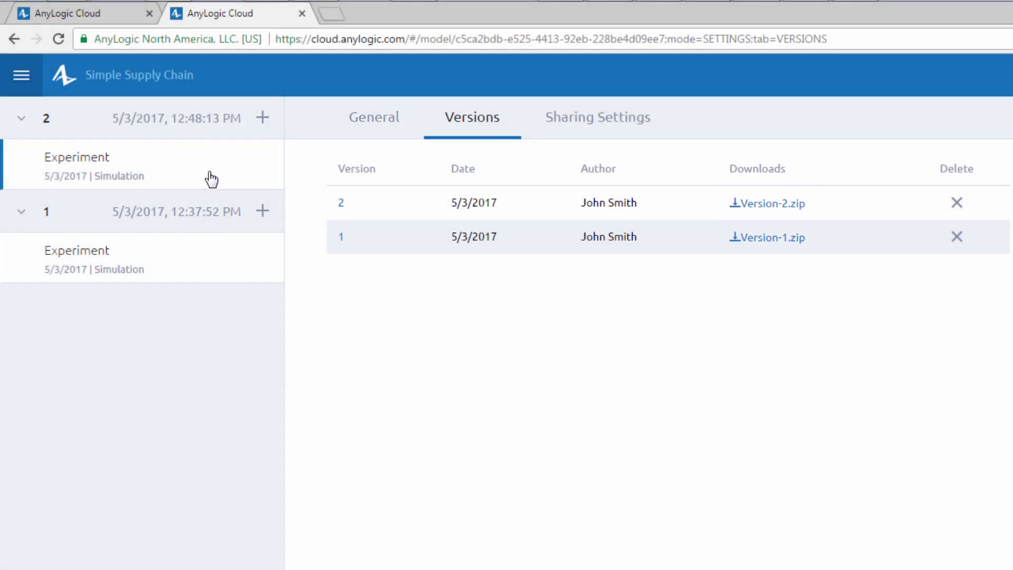
# Run the version 2 experiment, then select the Fleet size value for editing.
pyautogui.click(211, 178)
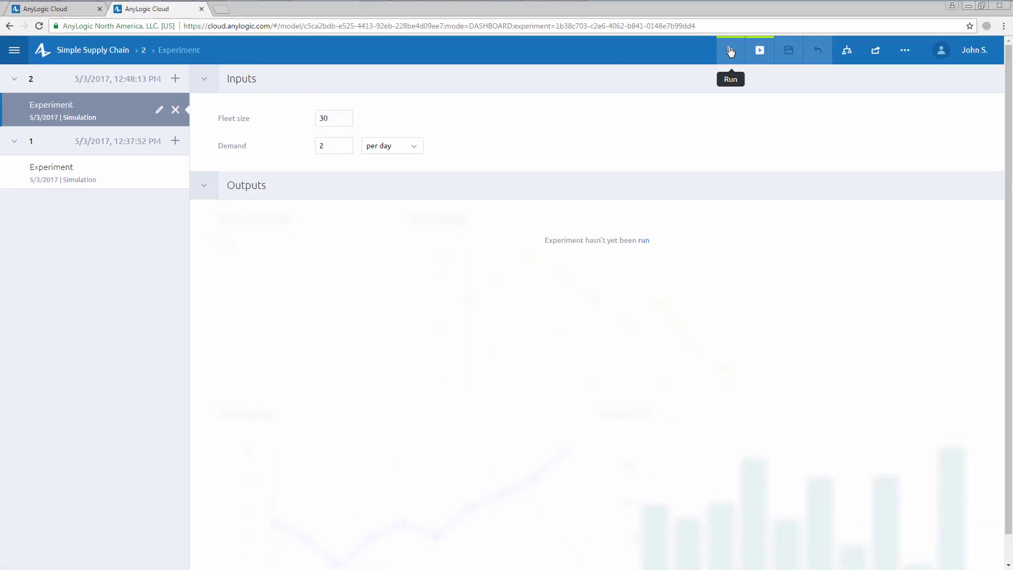
pyautogui.click(731, 51)
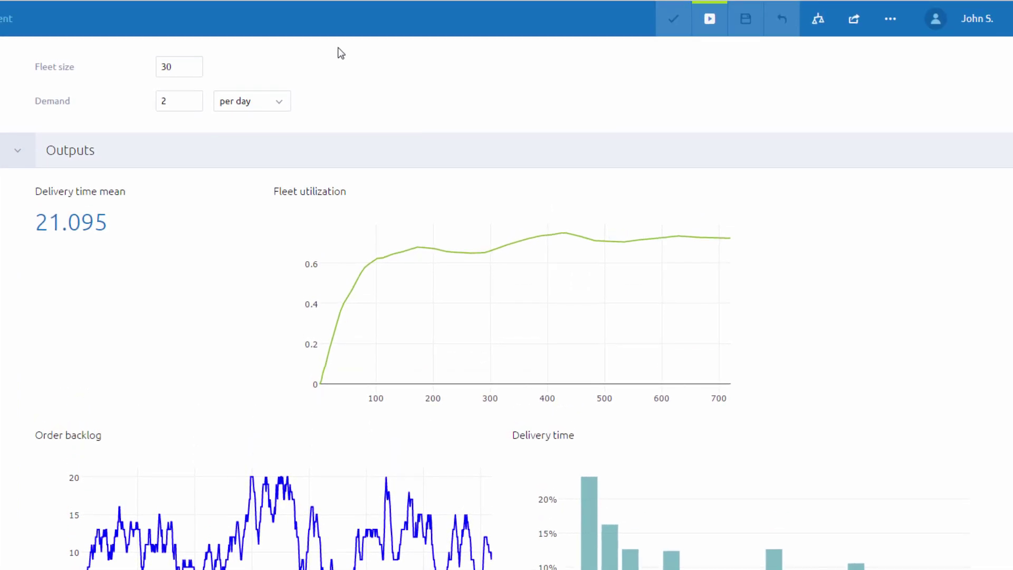
pyautogui.doubleClick(177, 64)
# Run the experiment with fleet size 40 (mean 20.473), then discard it back to 30.
pyautogui.write('40')
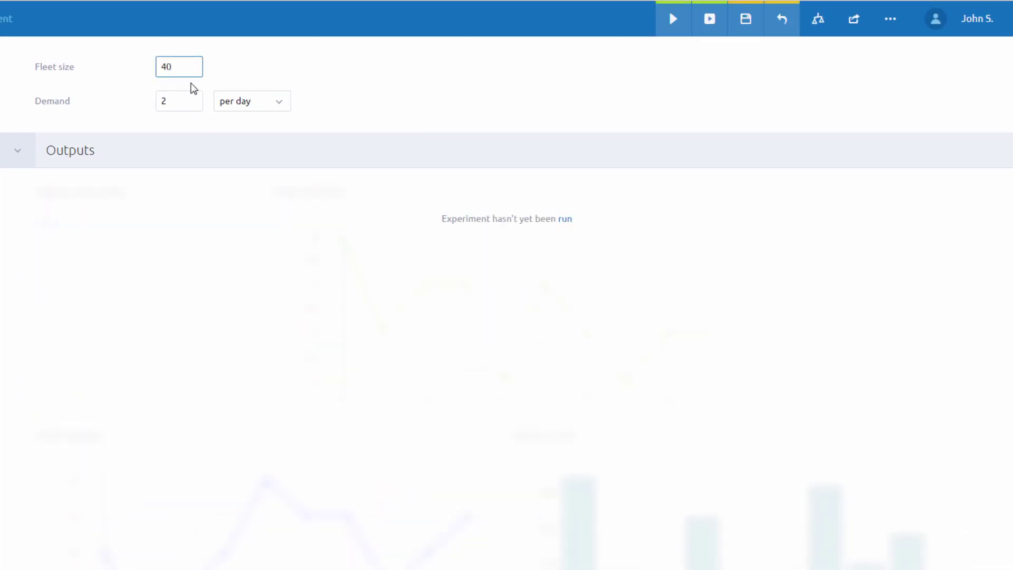
pyautogui.click(664, 31)
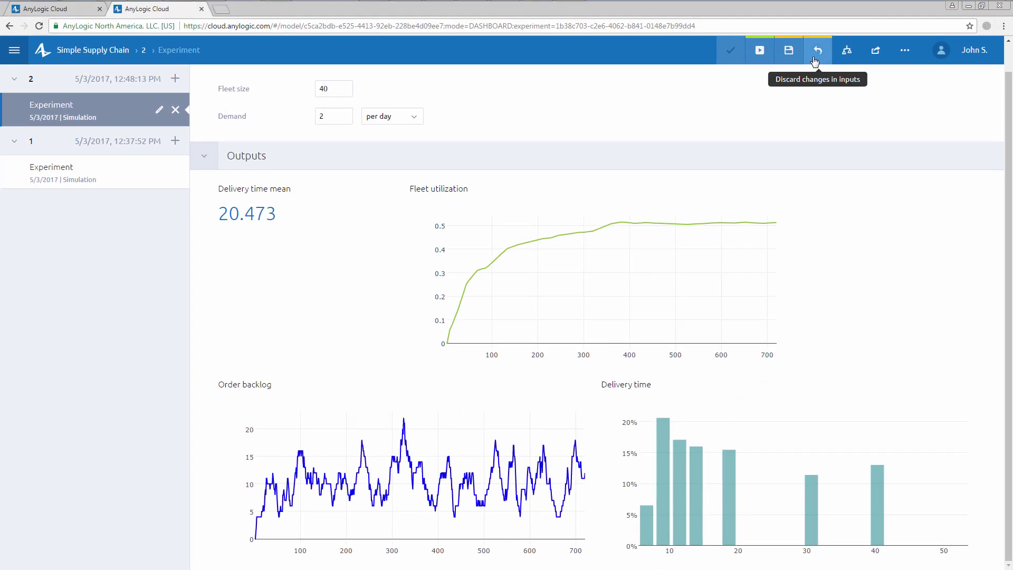
pyautogui.click(815, 62)
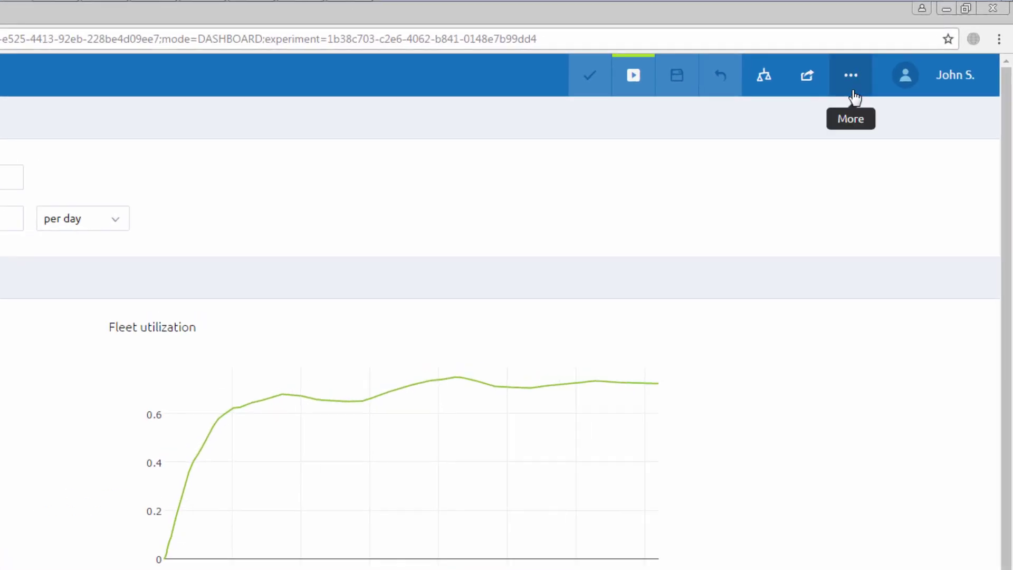
# Duplicate the experiment and save the copy with fleet size 40.
pyautogui.click(906, 55)
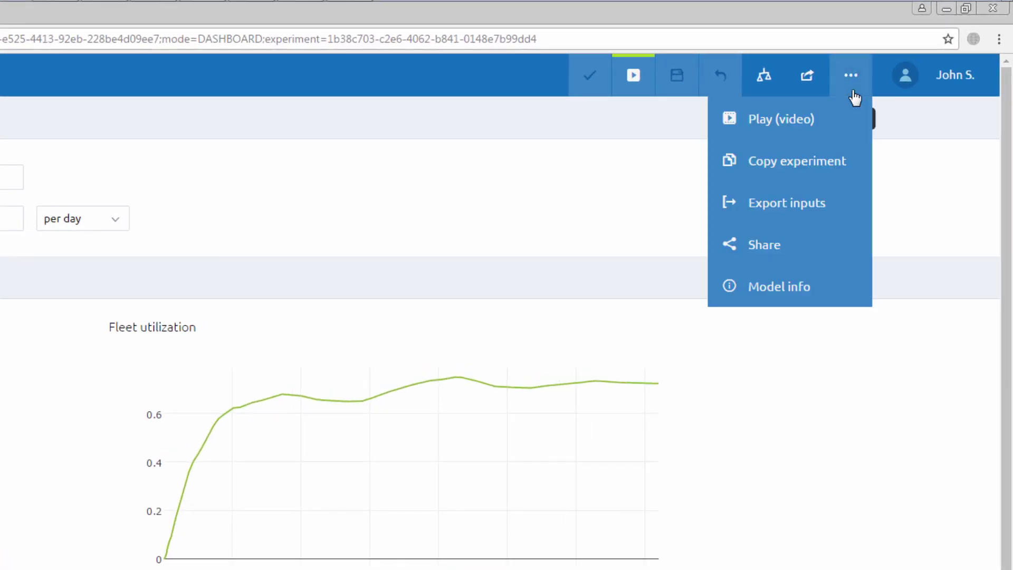
pyautogui.click(838, 168)
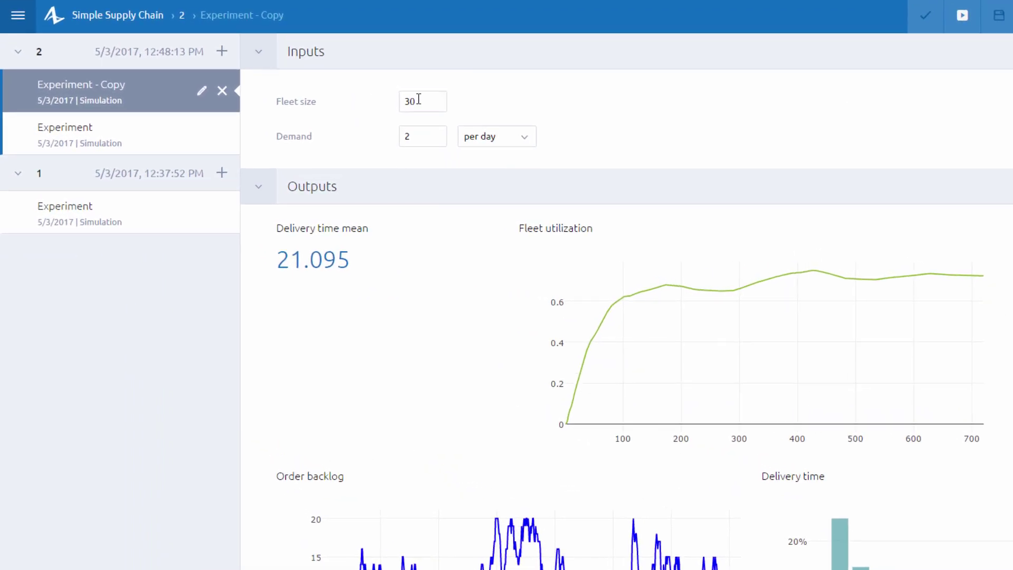
pyautogui.doubleClick(418, 100)
pyautogui.write('40')
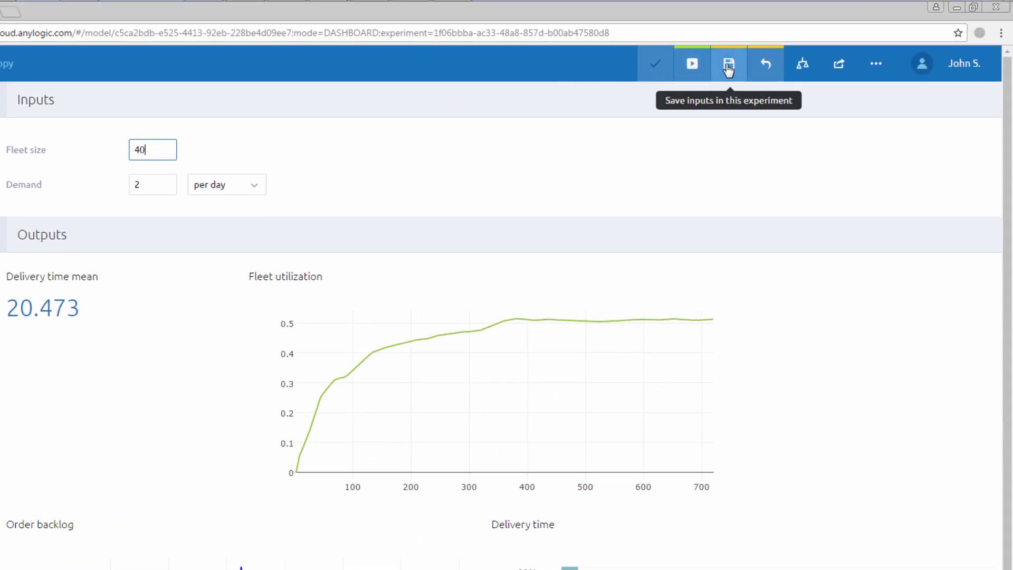
pyautogui.click(729, 72)
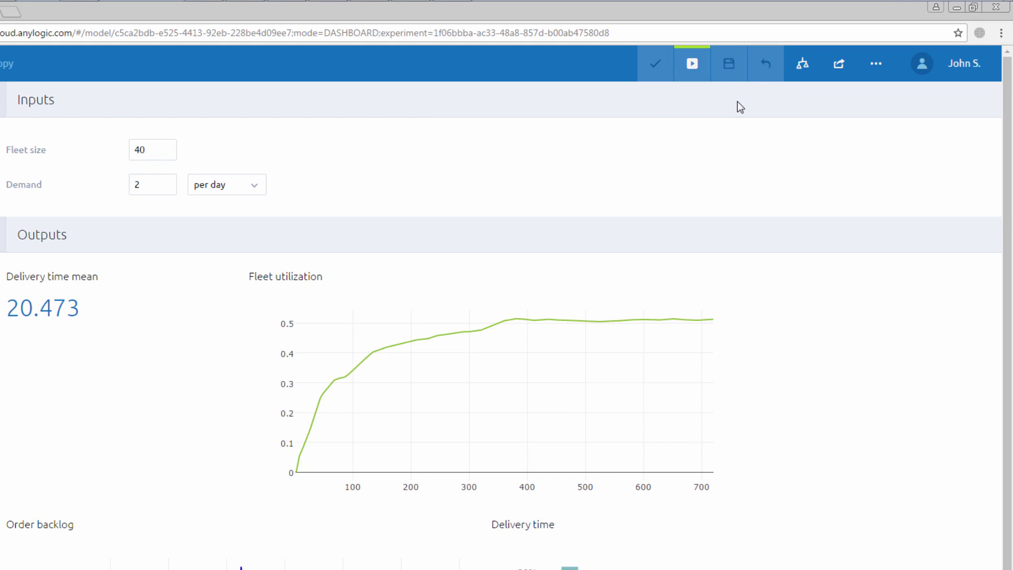
pyautogui.click(799, 64)
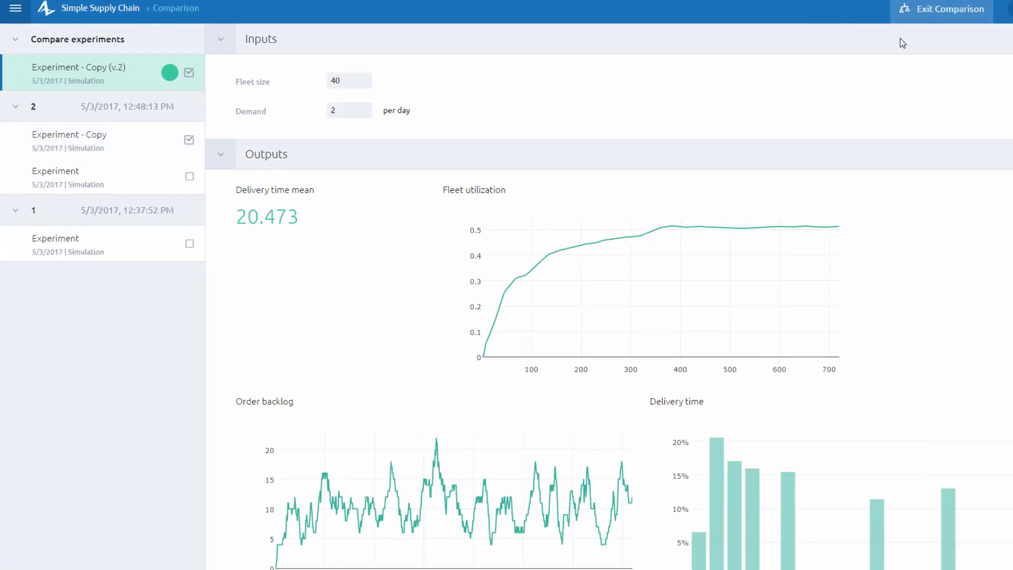
pyautogui.click(189, 177)
pyautogui.scroll(-1, 215, 190)
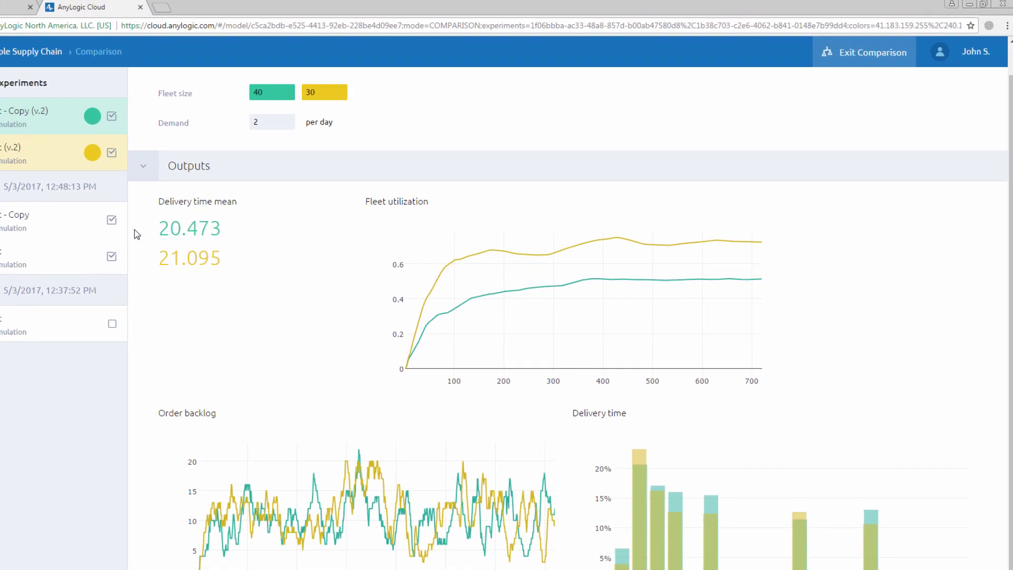
pyautogui.scroll(1, 494, 166)
pyautogui.click(851, 62)
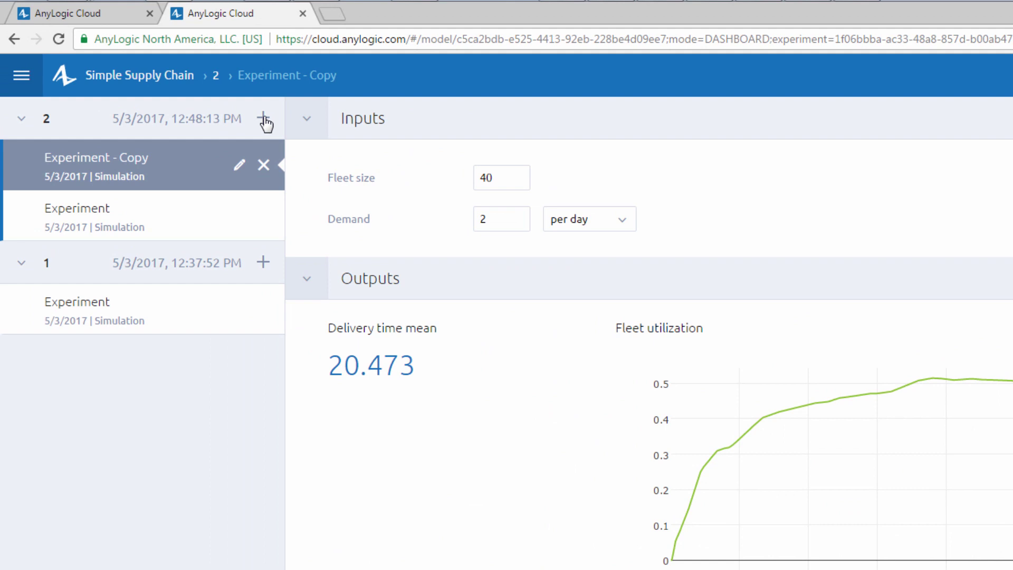
# Add a new Monte Carlo experiment, Experiment 1, to version 2.
pyautogui.click(264, 119)
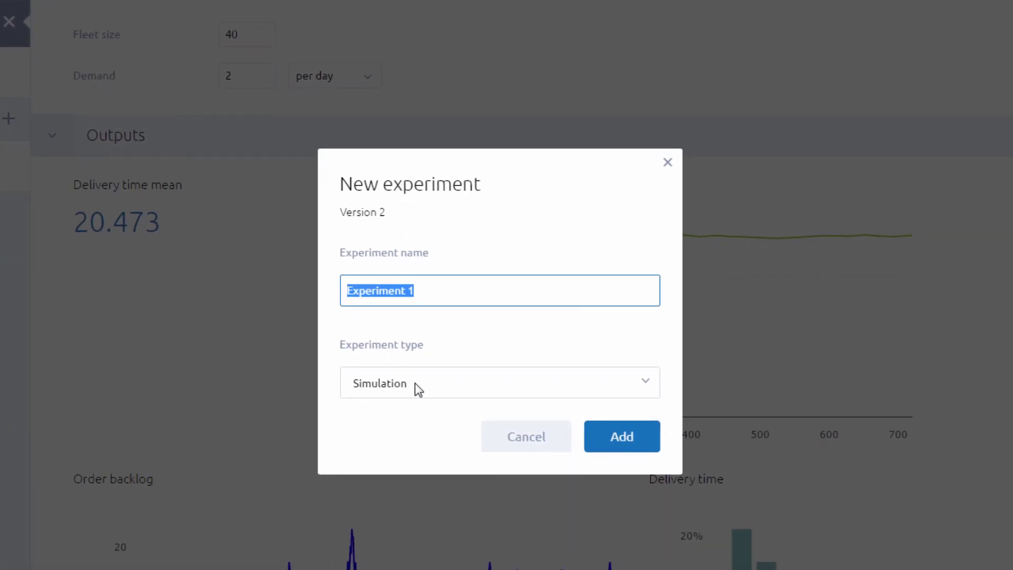
pyautogui.click(414, 382)
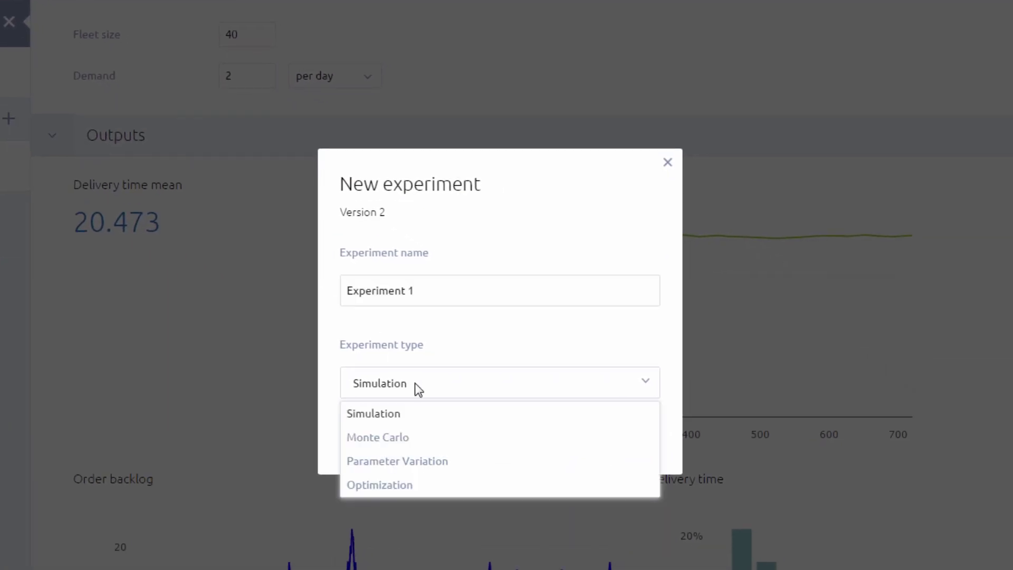
pyautogui.click(426, 436)
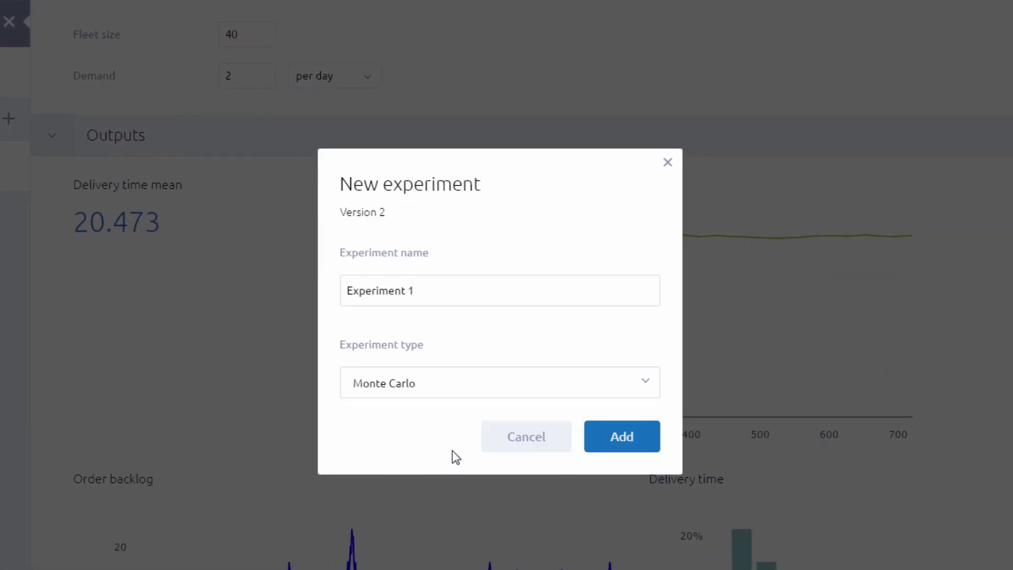
pyautogui.click(630, 448)
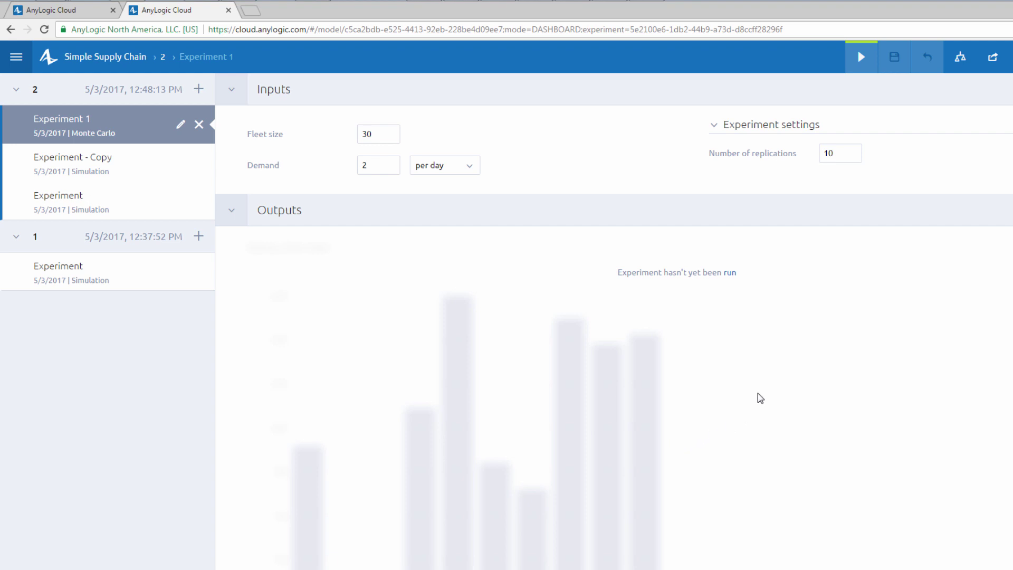
# Run the Monte Carlo experiment with 50 replications.
pyautogui.doubleClick(833, 154)
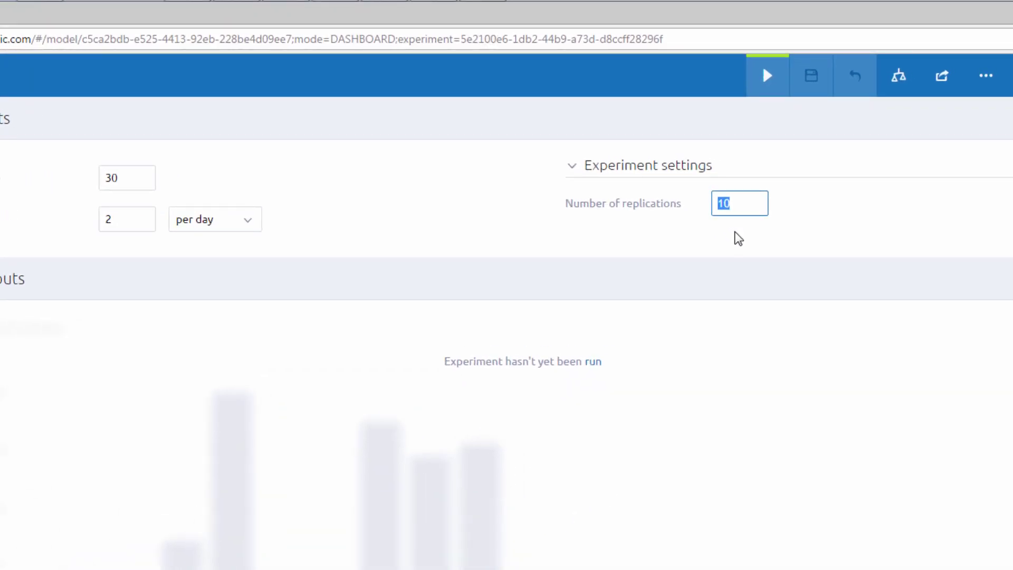
pyautogui.write('50')
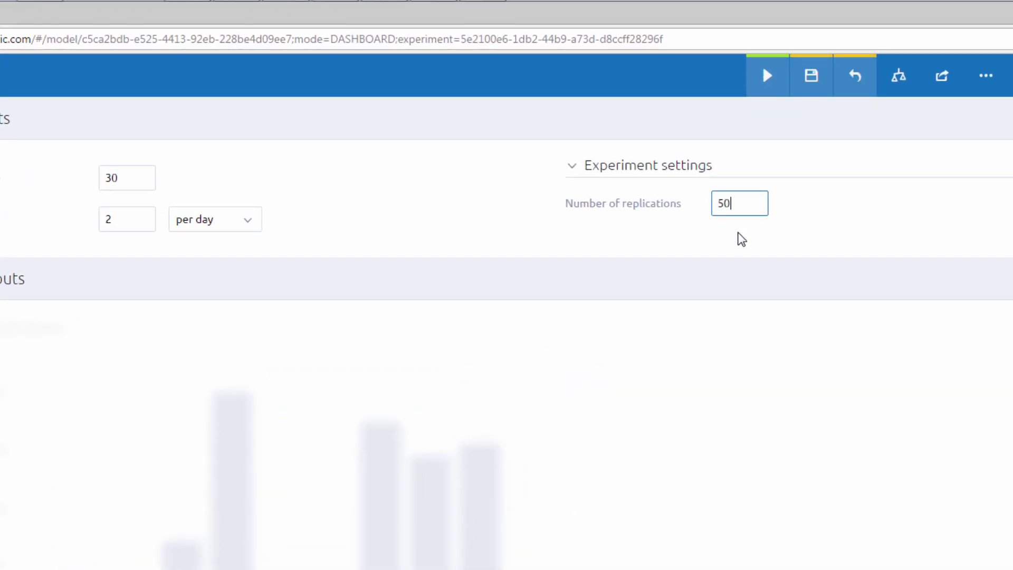
pyautogui.click(780, 92)
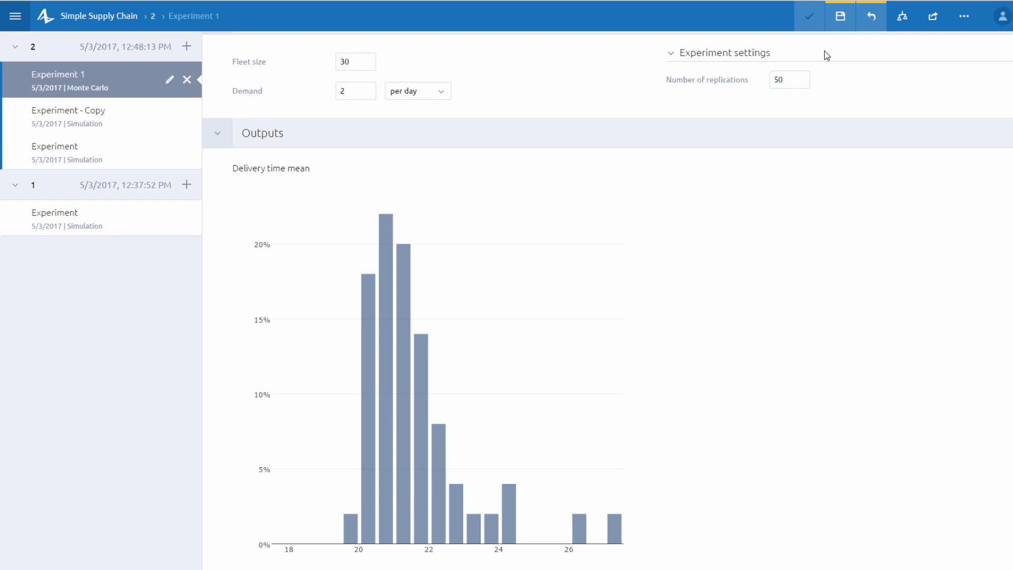
# Change replications from 50 to 75 and rerun Experiment 1.
pyautogui.doubleClick(787, 79)
pyautogui.write('75')
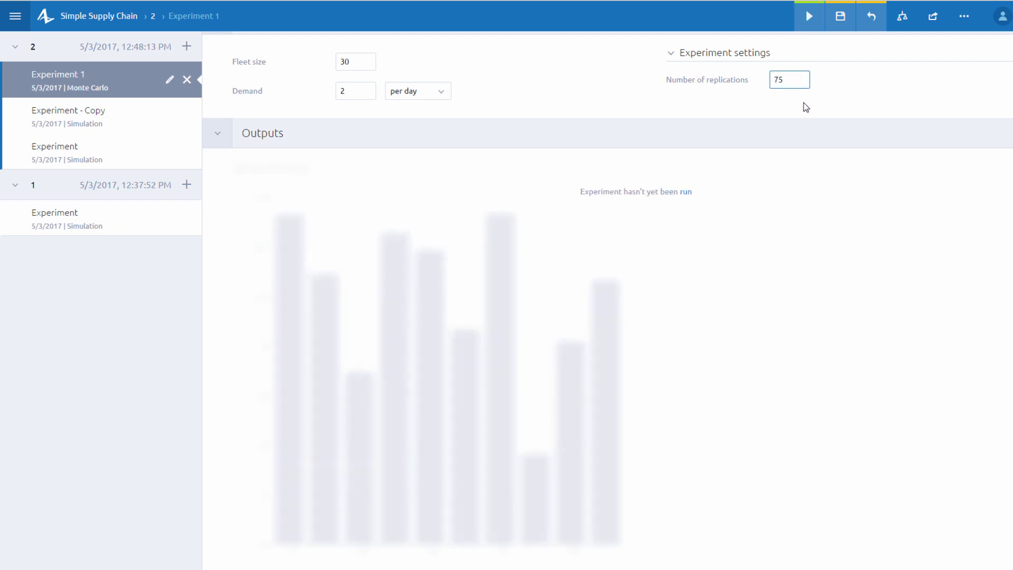
pyautogui.click(810, 30)
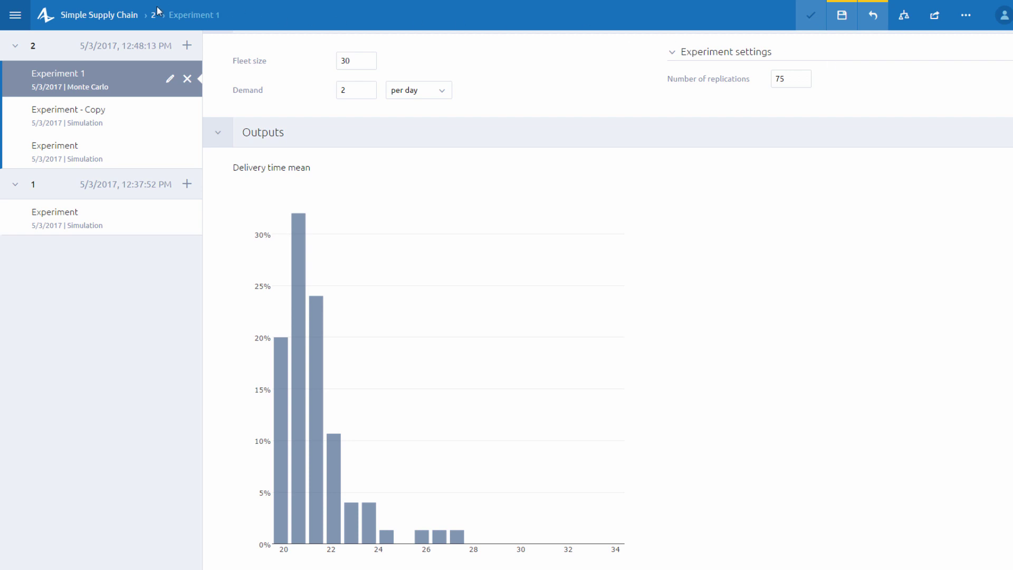
pyautogui.click(124, 16)
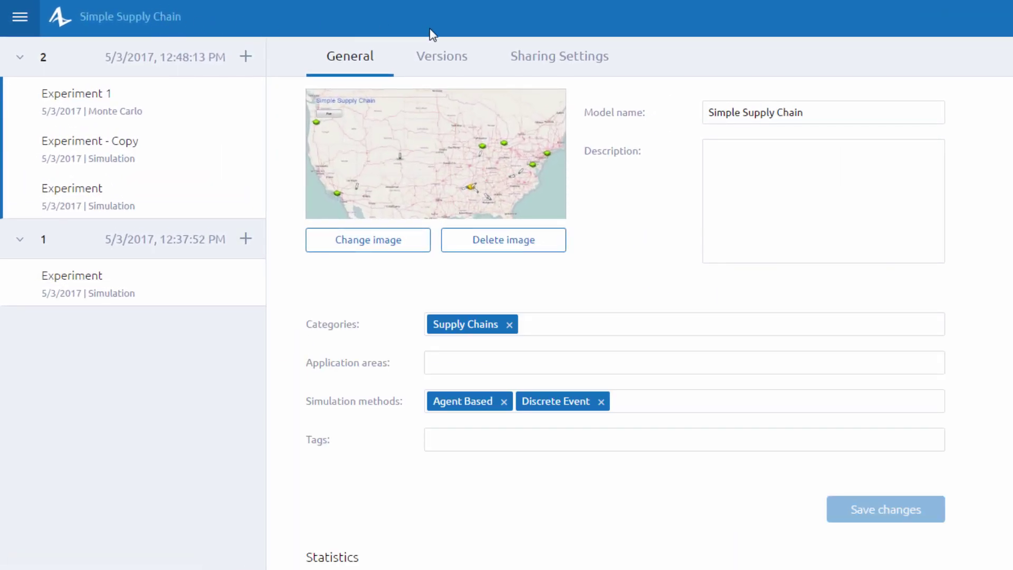
pyautogui.click(518, 61)
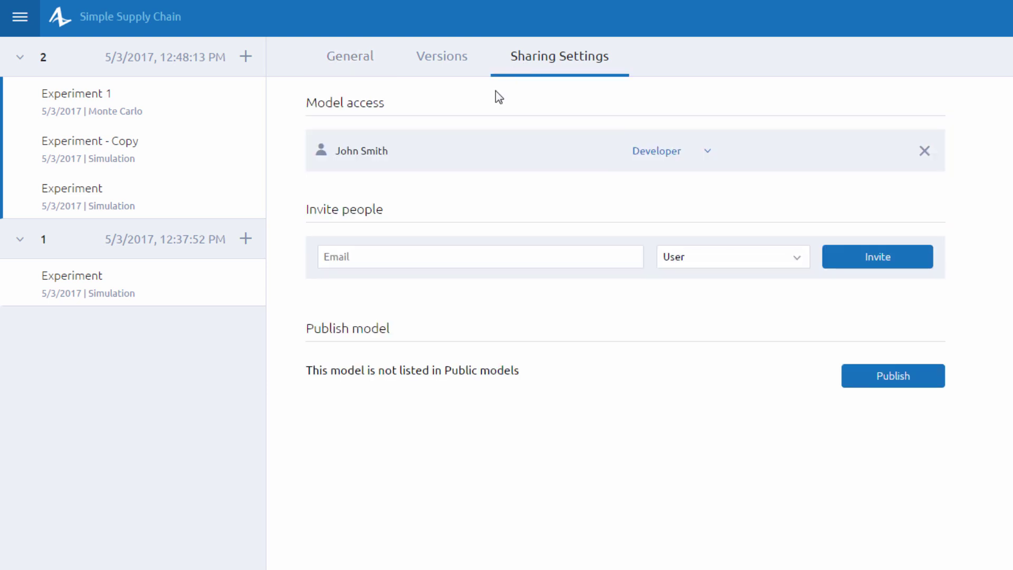
pyautogui.click(489, 256)
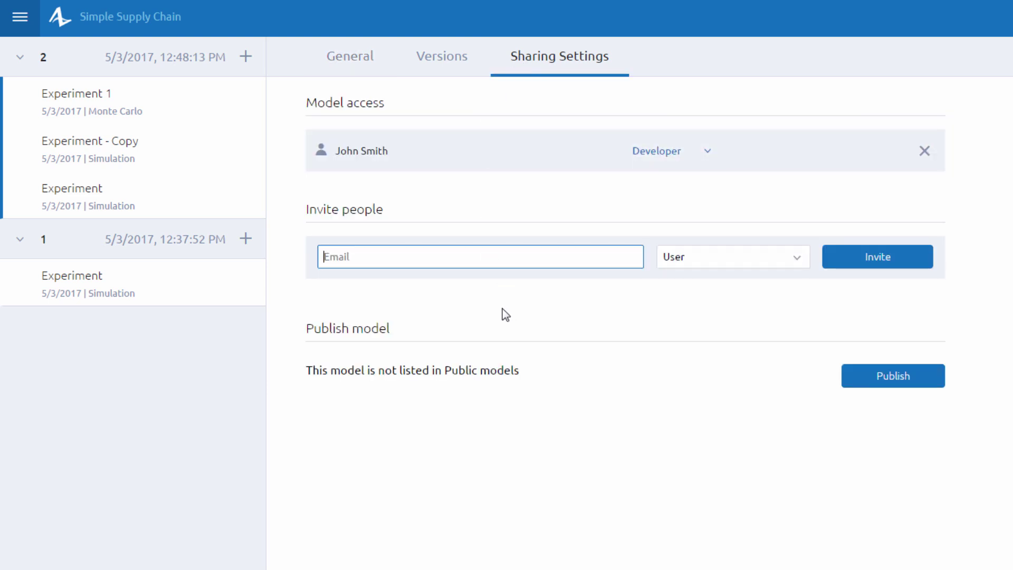
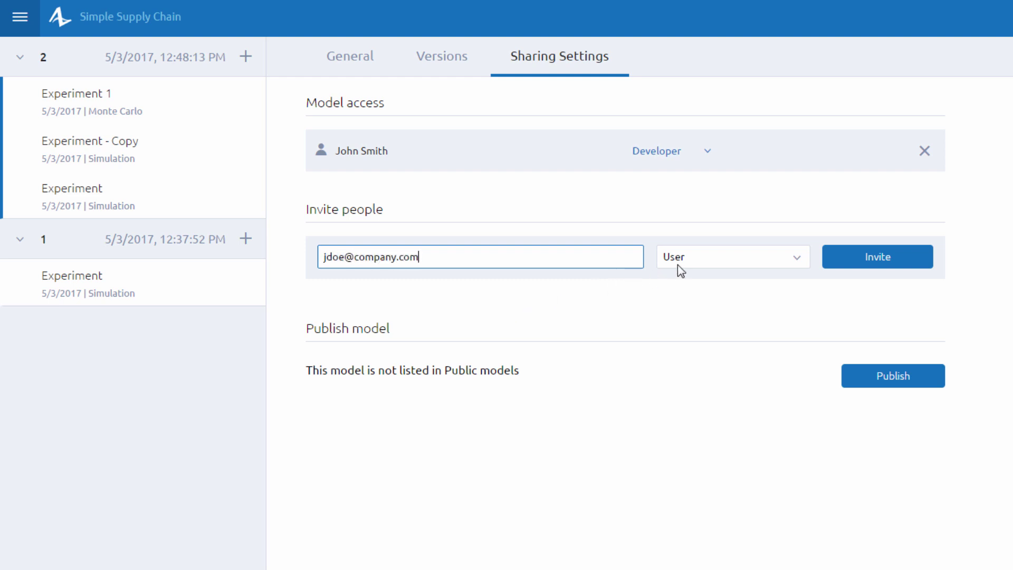
pyautogui.click(679, 267)
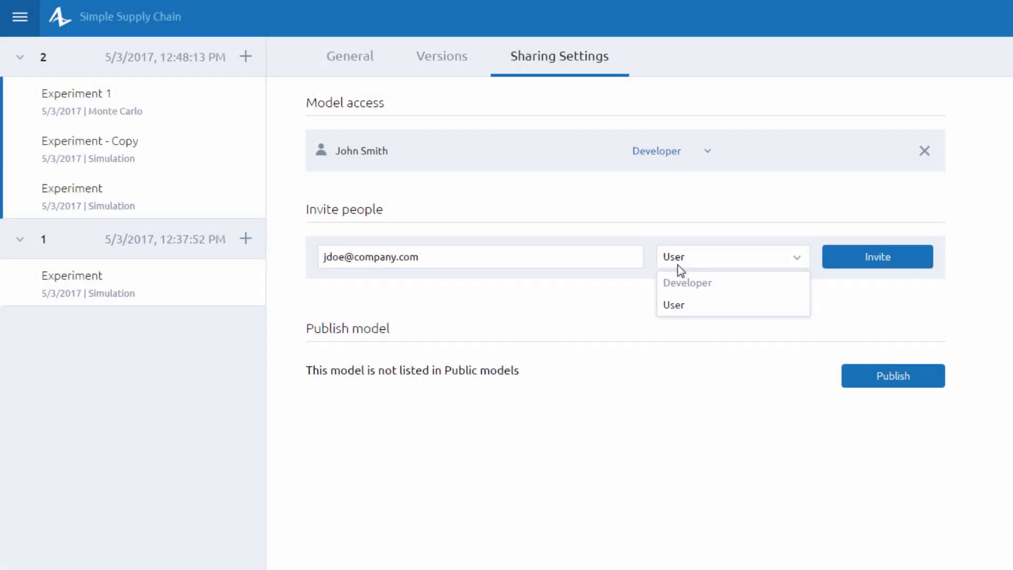
pyautogui.click(684, 307)
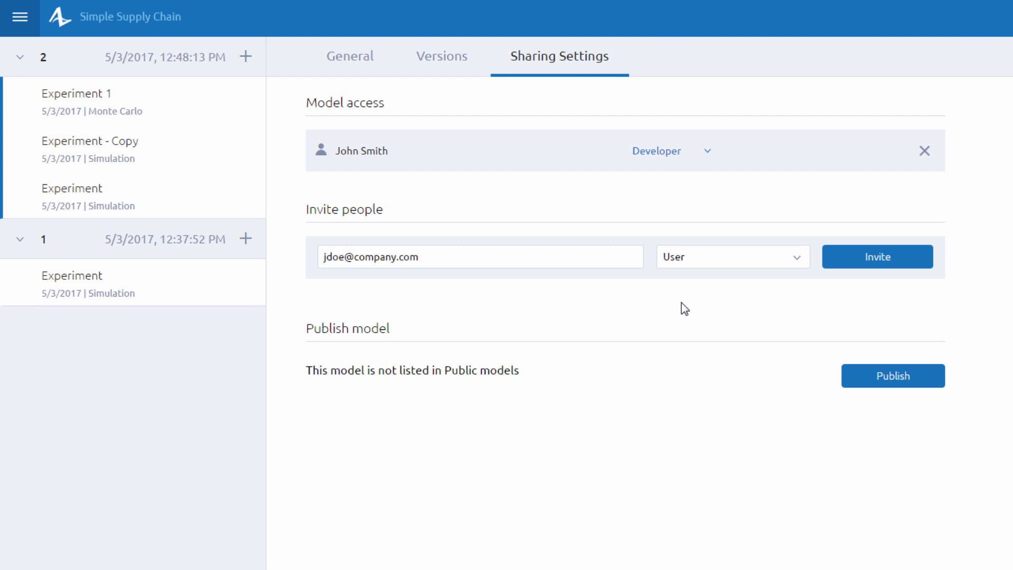
pyautogui.click(862, 266)
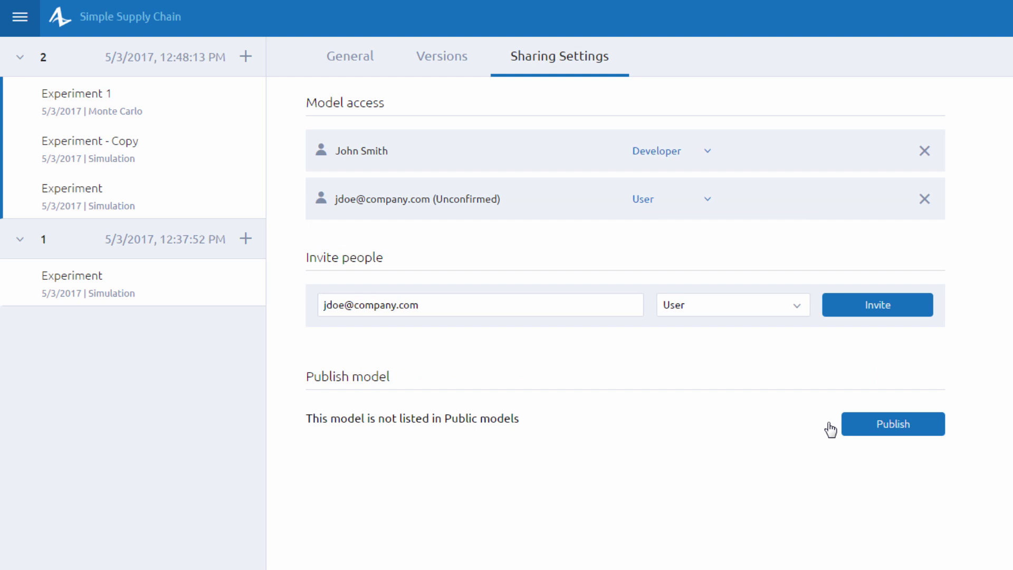
pyautogui.click(859, 430)
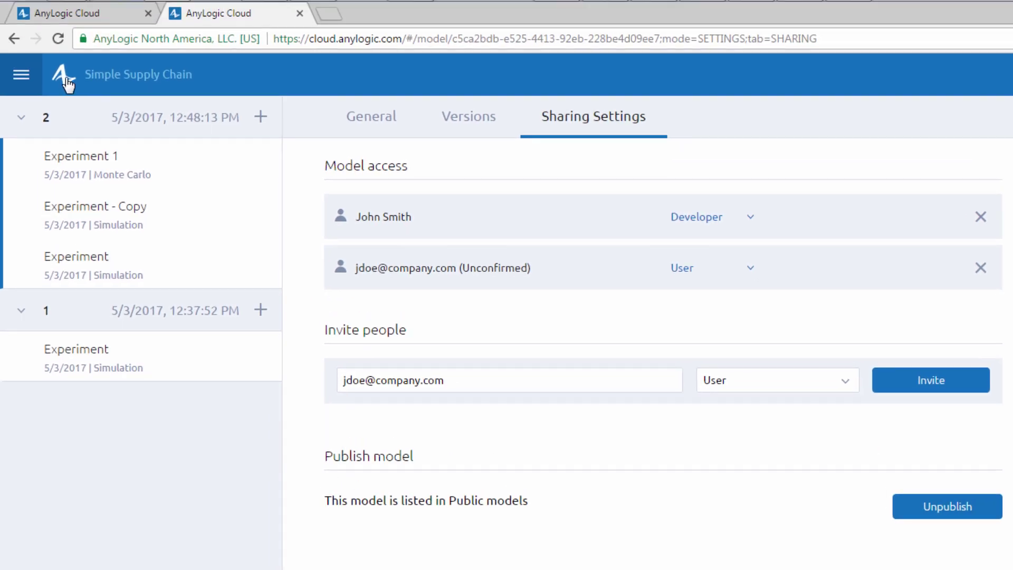
# Copy the public Transportation and Logistics model Distribution Center into My models.
pyautogui.click(65, 77)
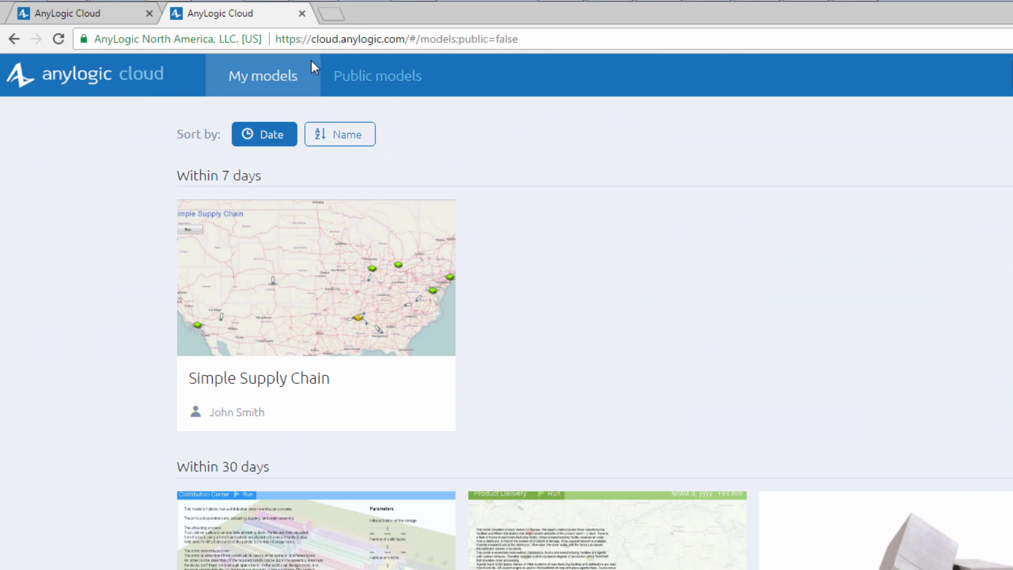
pyautogui.click(359, 74)
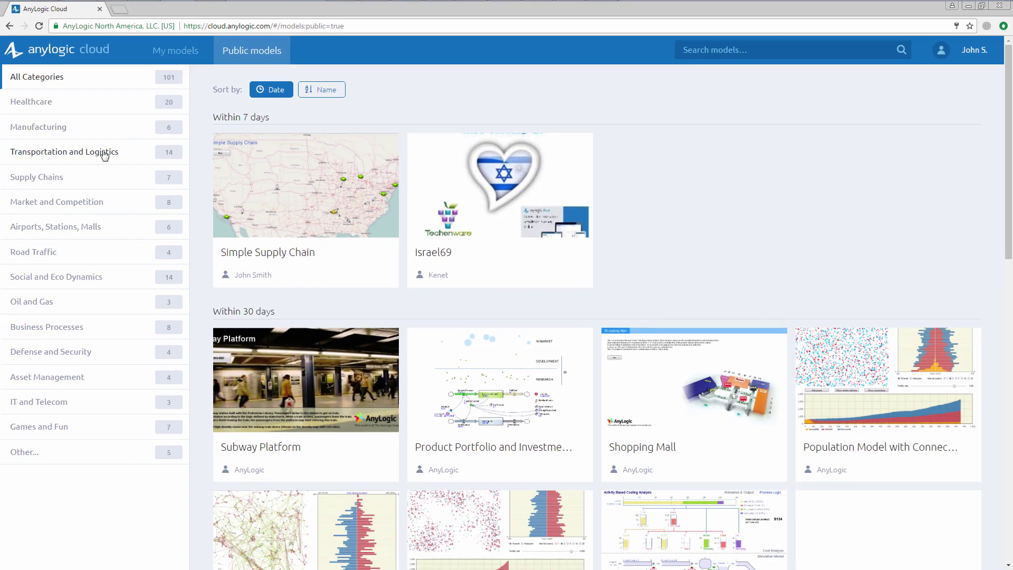
pyautogui.click(104, 153)
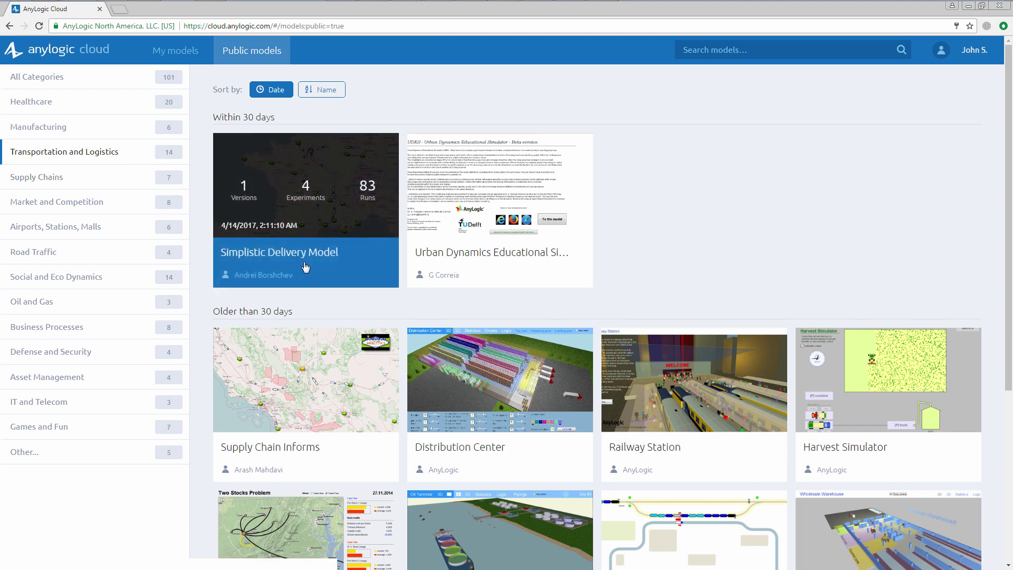
pyautogui.click(450, 381)
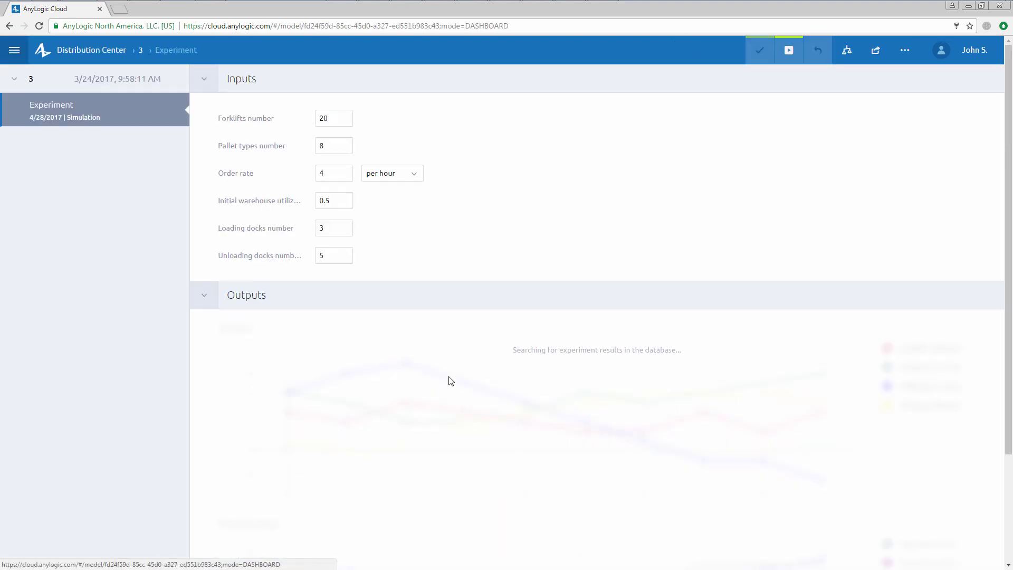
pyautogui.click(905, 50)
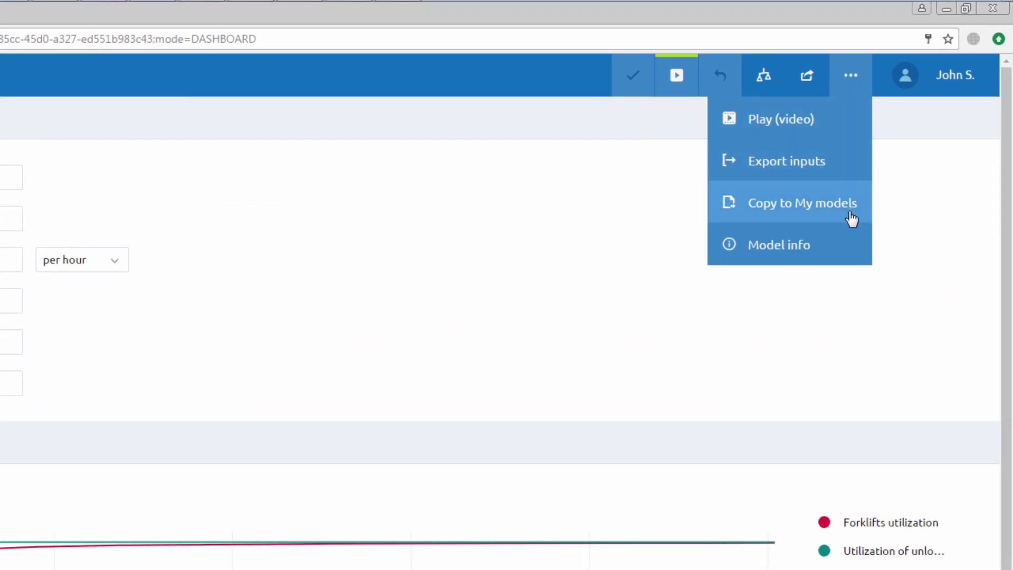
pyautogui.click(853, 218)
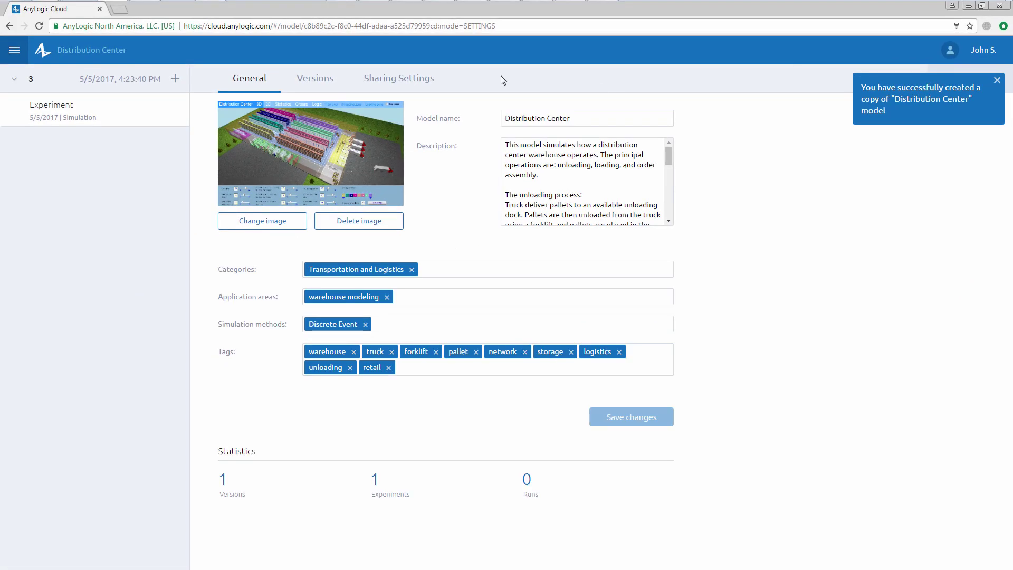
pyautogui.click(48, 57)
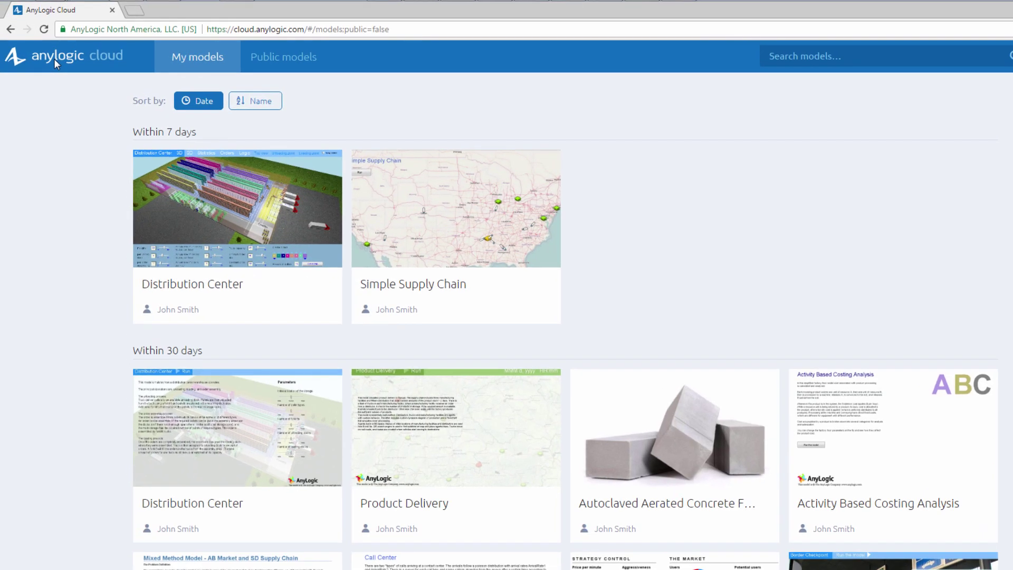